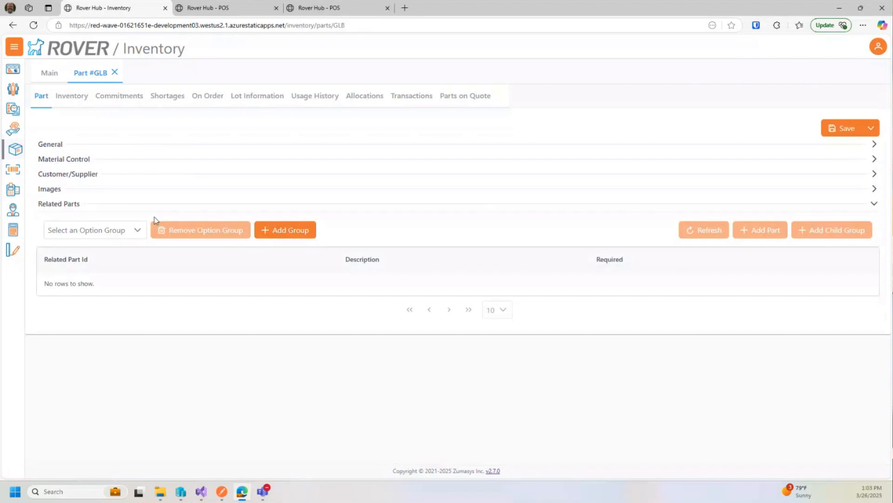
Add Option Group 7 to part GLB with Selection Required and Track Relationship ticked, and save.
left_click(139, 231)
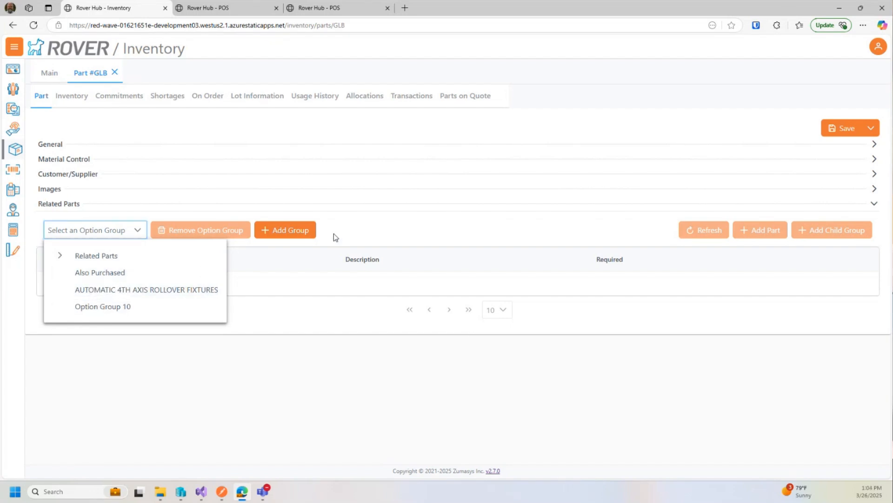
left_click(295, 230)
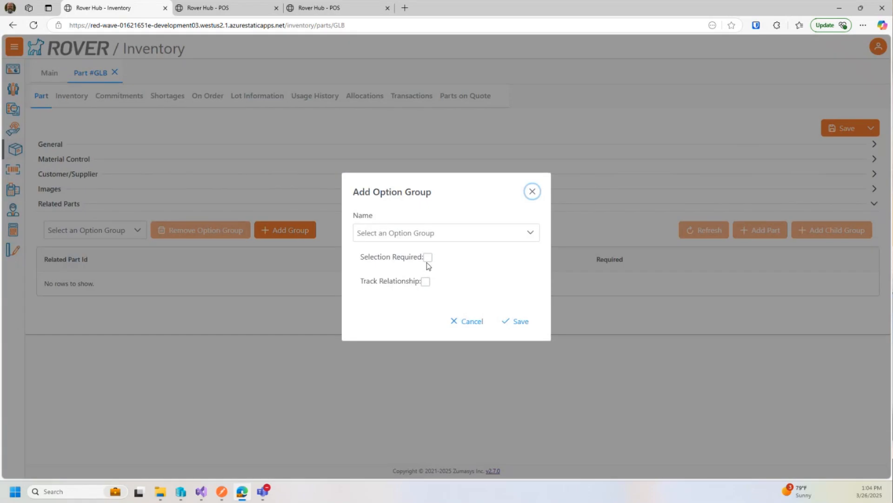
left_click(428, 234)
scroll(419, 288, "down", 2)
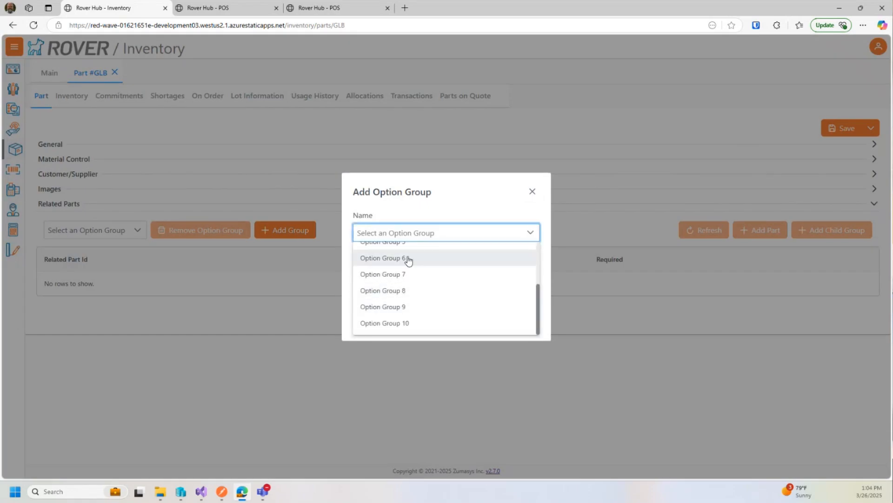
scroll(408, 303, "up", 2)
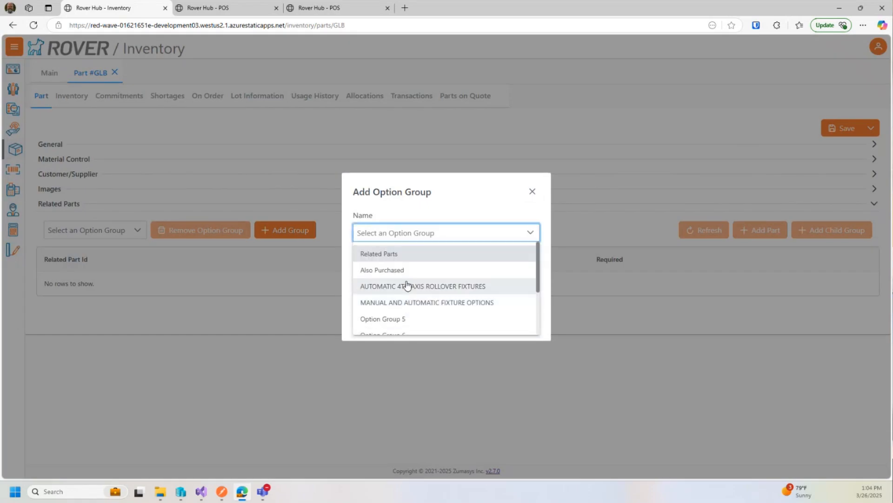
scroll(407, 285, "down", 2)
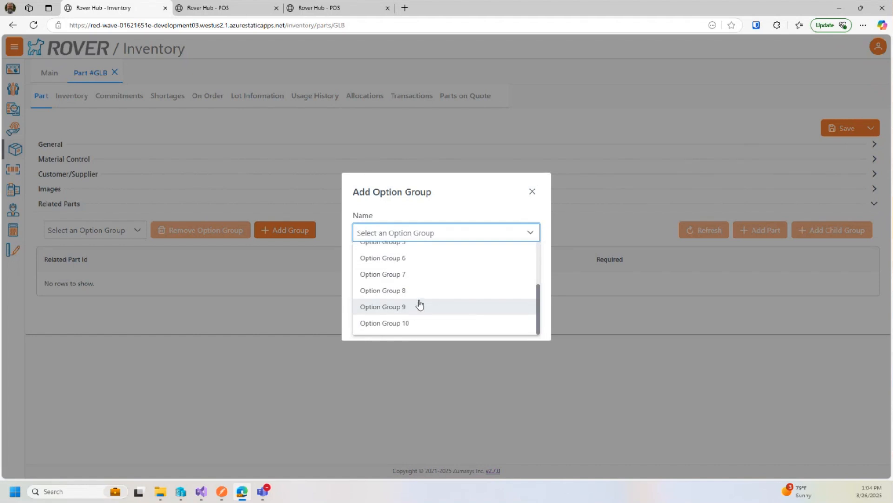
left_click(402, 274)
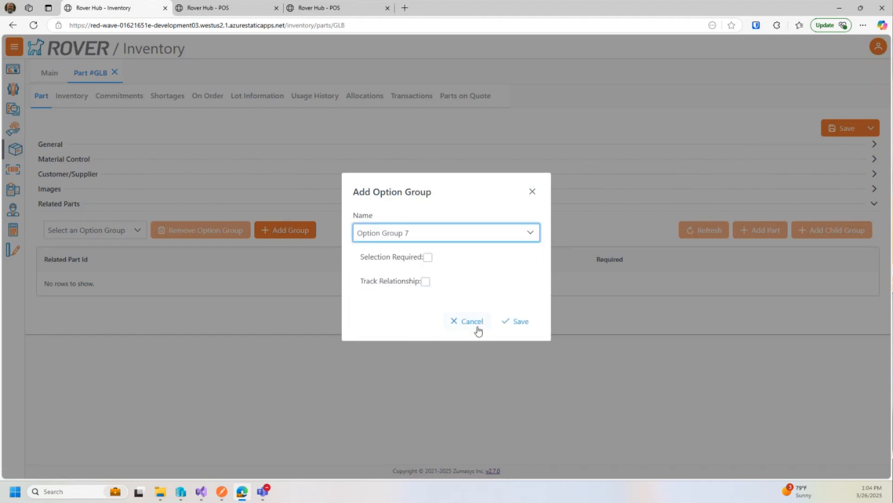
left_click(425, 281)
left_click(427, 257)
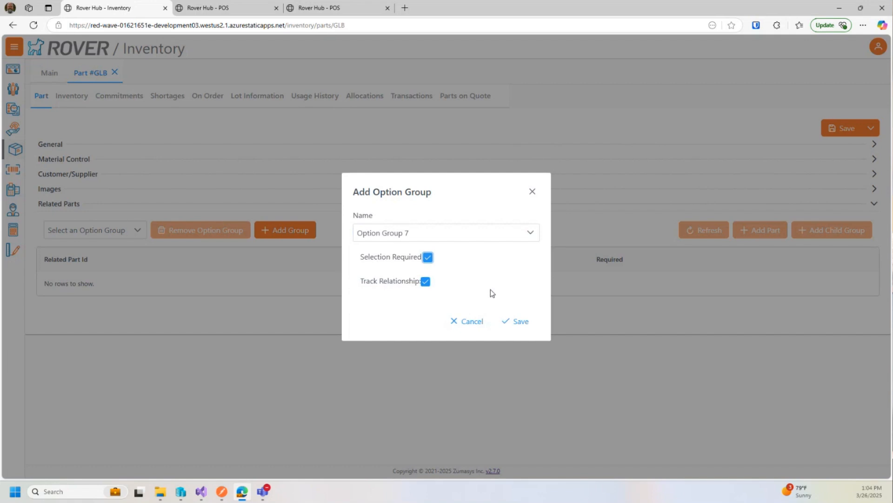
left_click(515, 321)
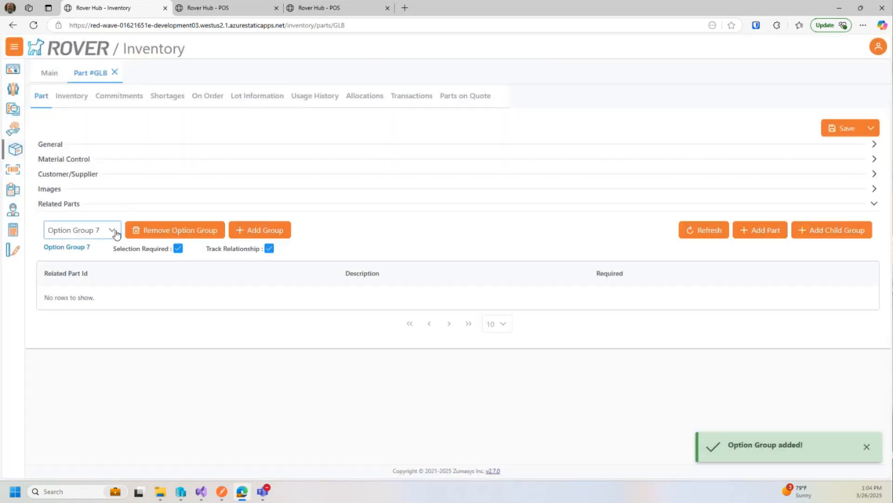
In Option Group 7, search 'cap-10' and pick CAP-100CA2 as the related part.
left_click(112, 230)
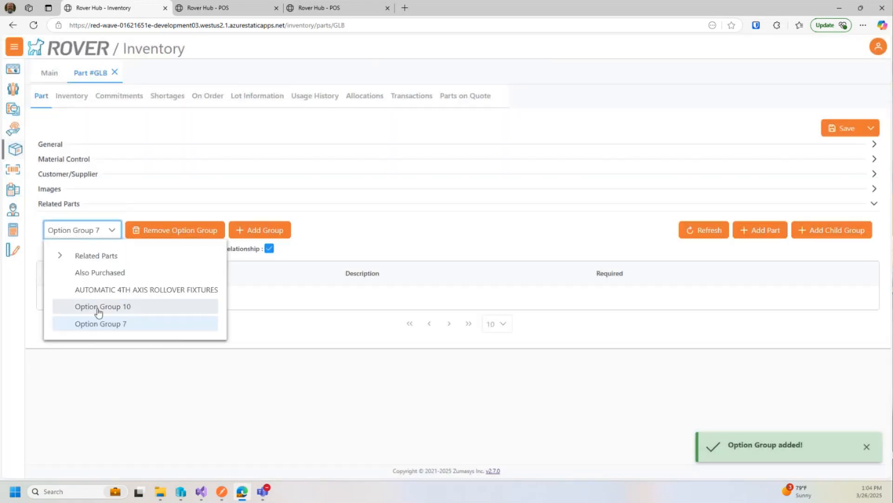
left_click(96, 325)
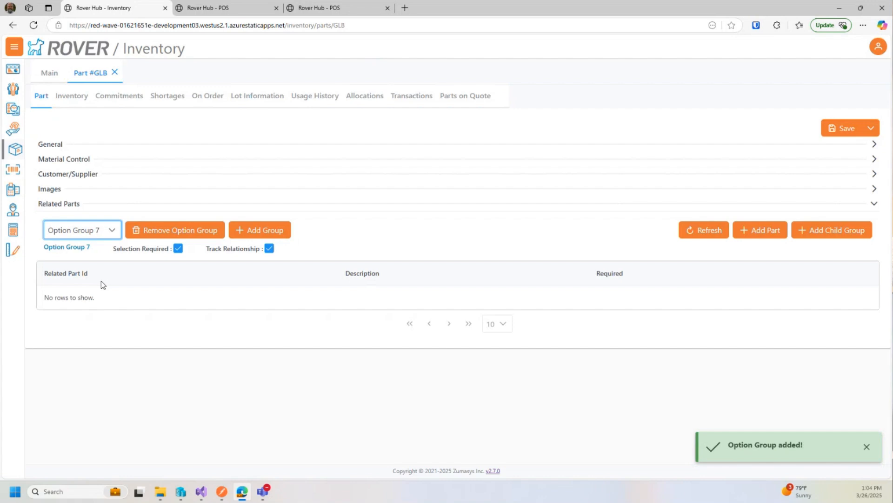
left_click(760, 232)
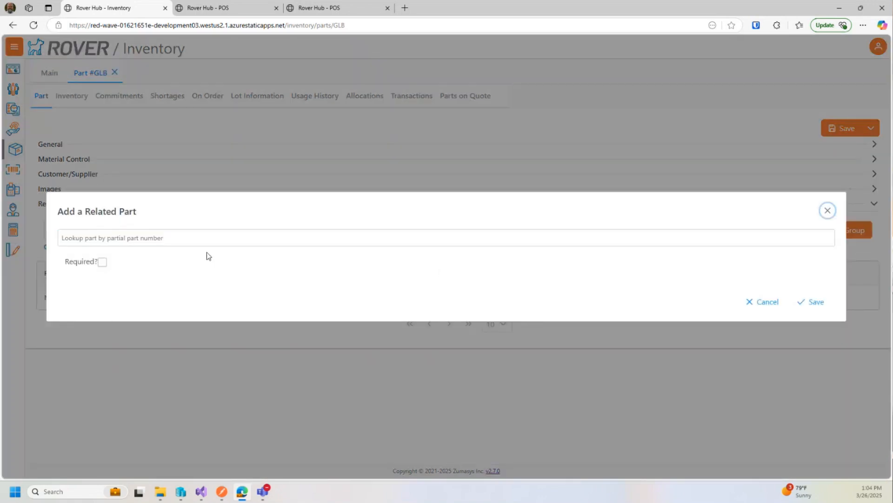
type("cap")
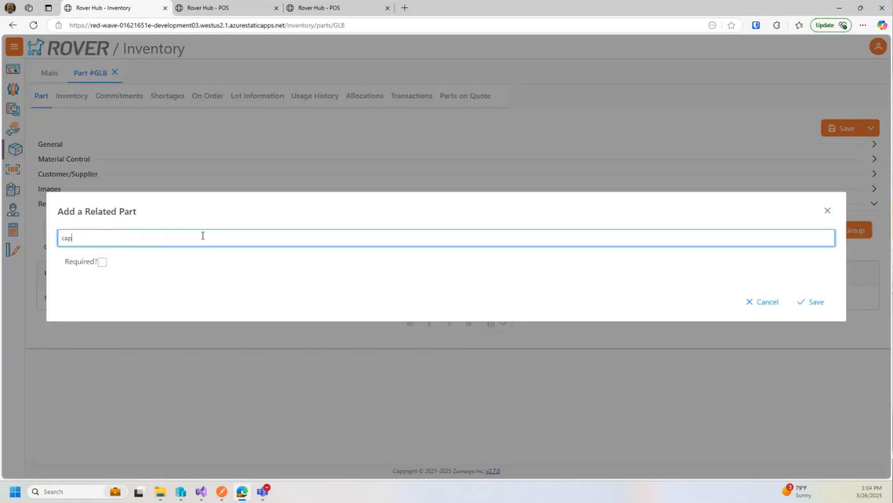
type("-10")
key("Return")
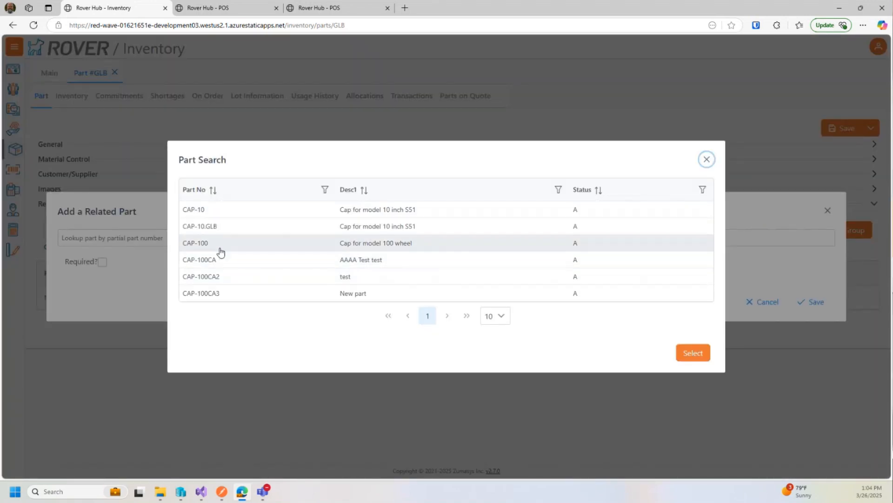
left_click(219, 275)
left_click(688, 353)
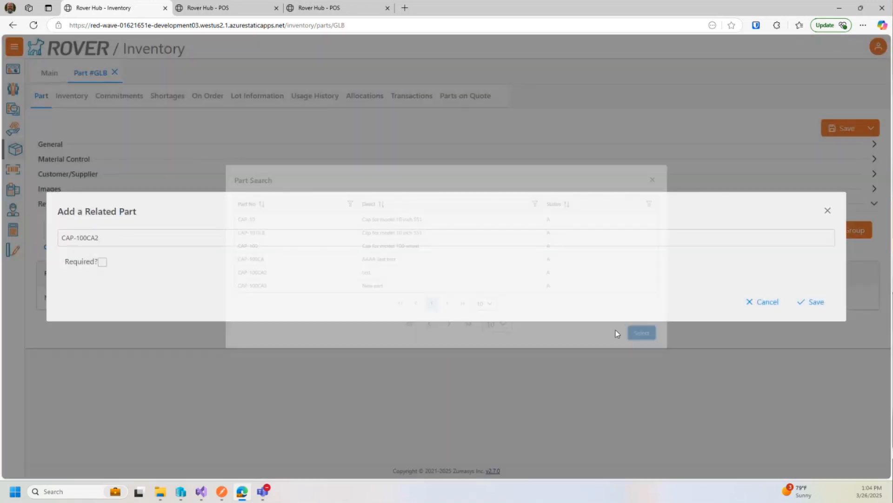
Mark CAP-100CA2 as Required and save it into Option Group 7.
left_click(103, 264)
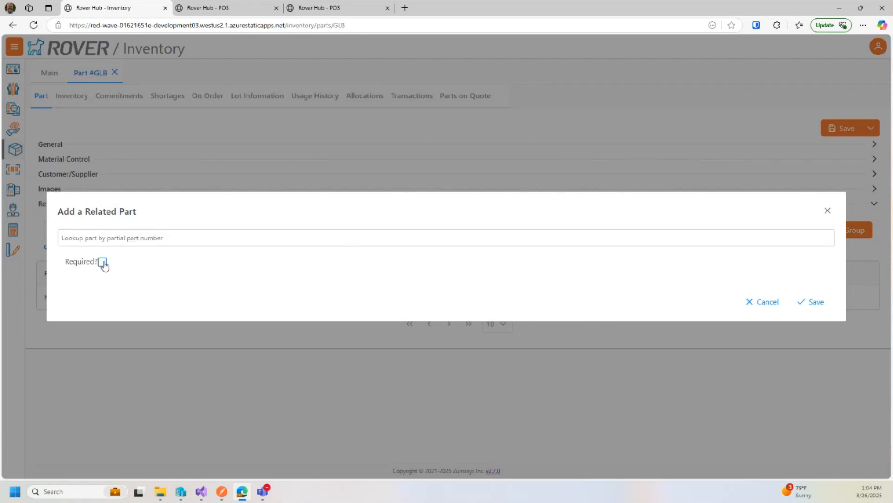
left_click(103, 262)
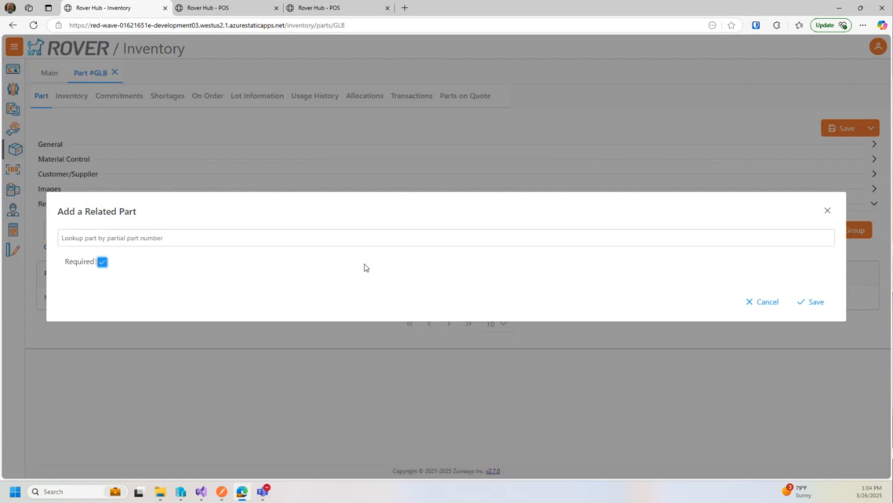
left_click(816, 304)
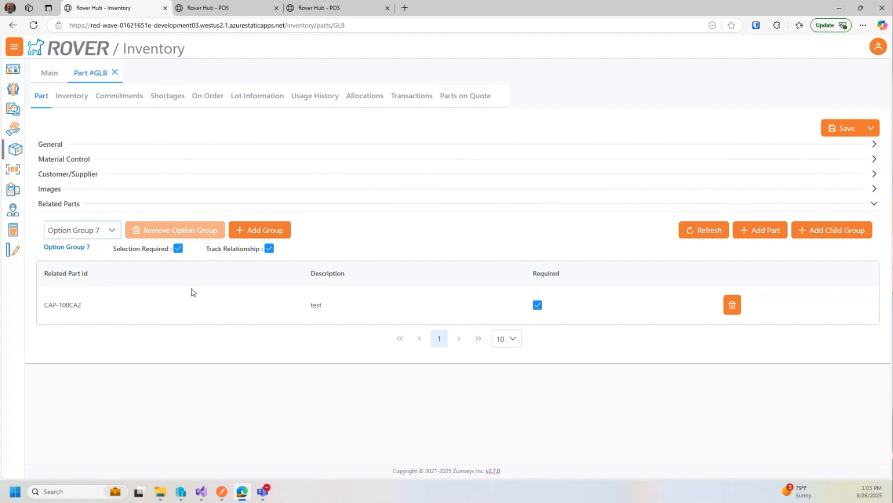
In the POS order in progress, search for 'glb' and open part GLB's details.
left_click(237, 8)
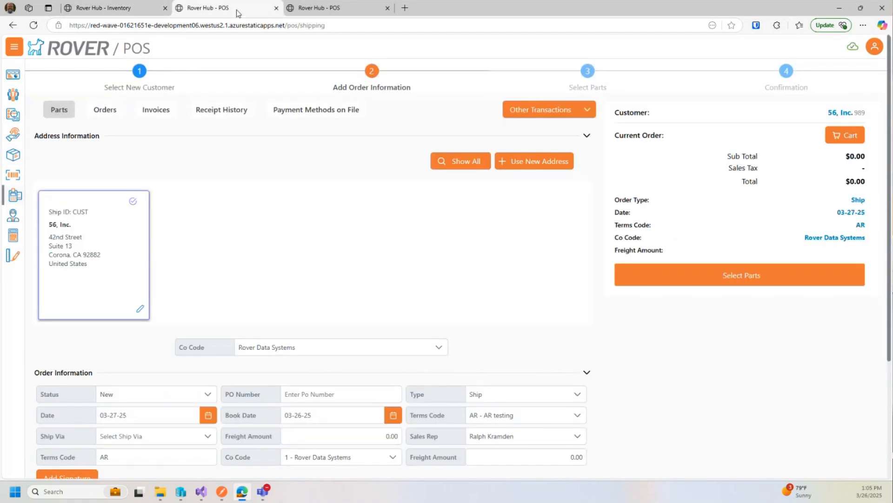
left_click(739, 279)
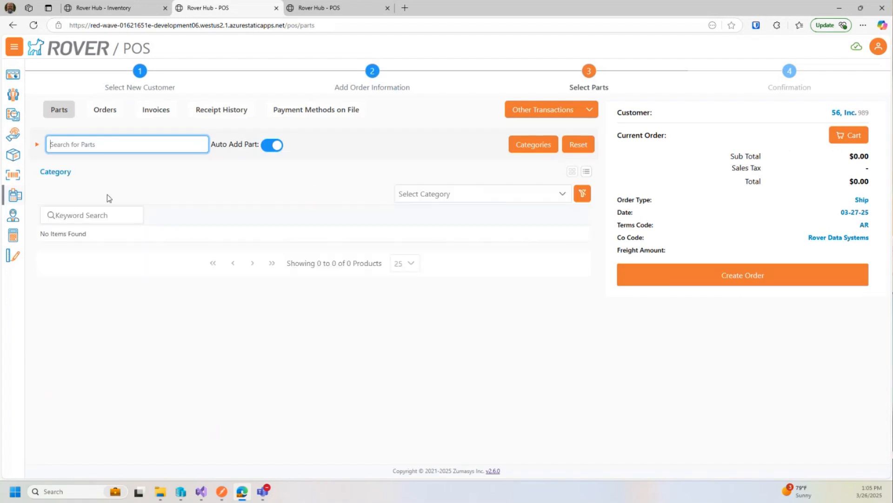
type("glb")
key("Return")
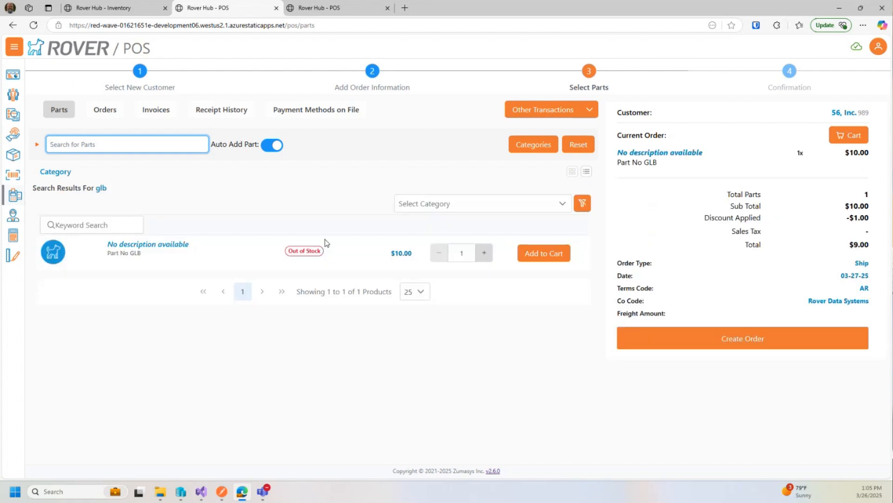
left_click(136, 250)
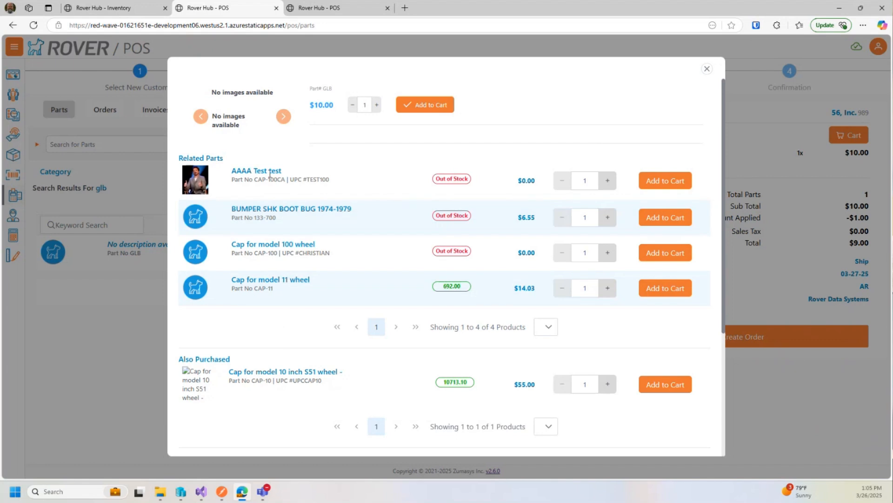
Review GLB's Related Parts and Option Group 9 sections, then switch to the other POS session.
scroll(288, 381, "down", 4)
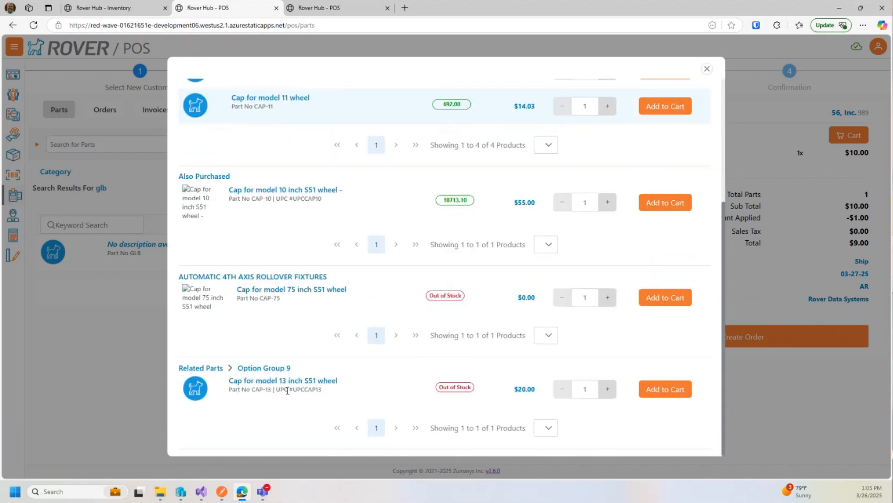
scroll(288, 398, "up", 4)
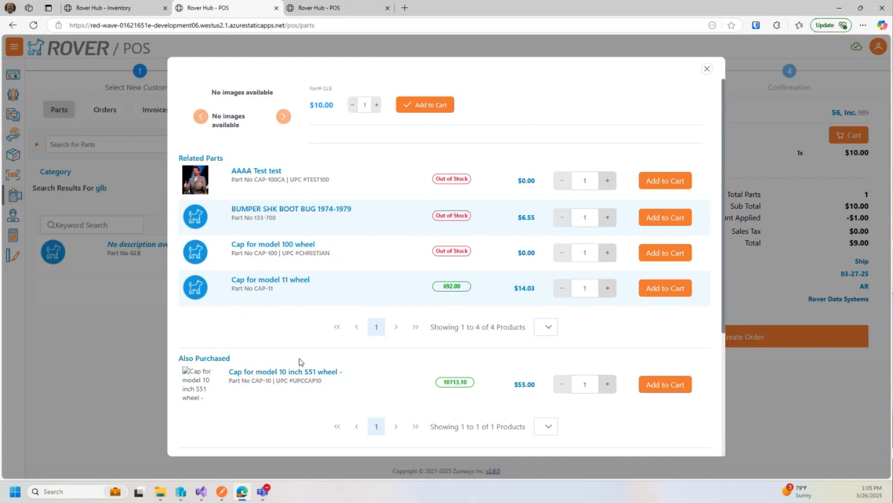
scroll(303, 375, "down", 4)
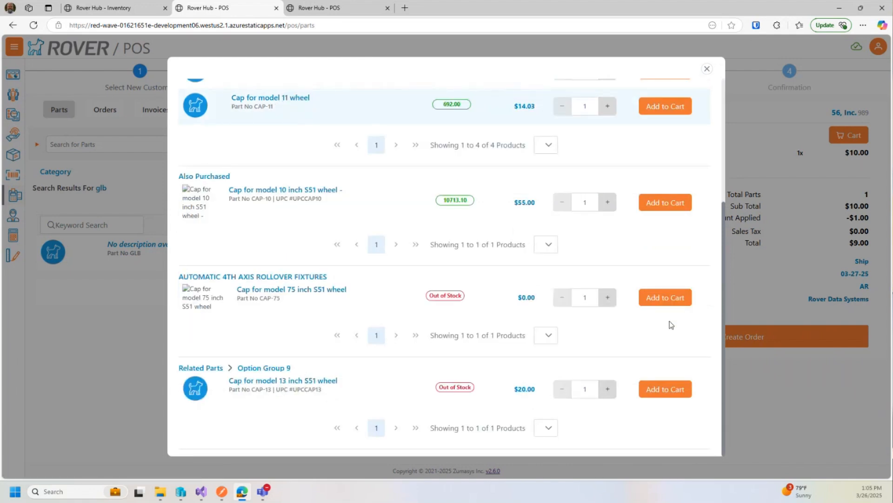
scroll(672, 307, "up", 4)
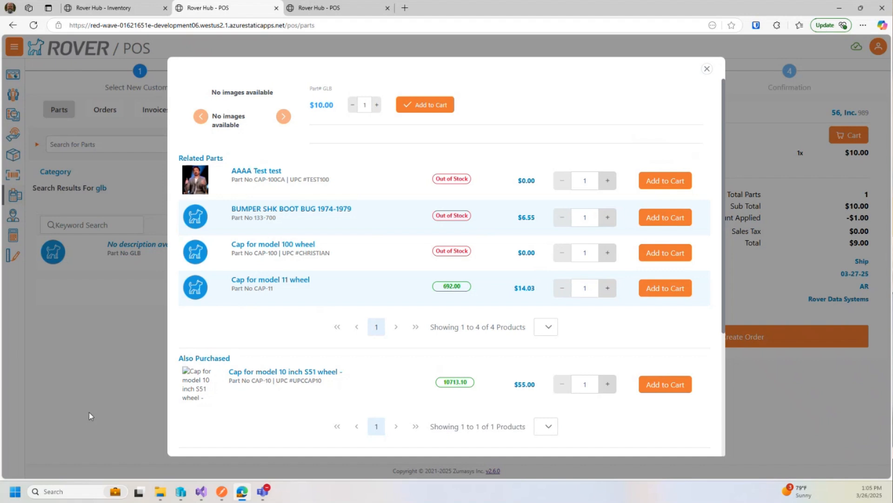
left_click(361, 9)
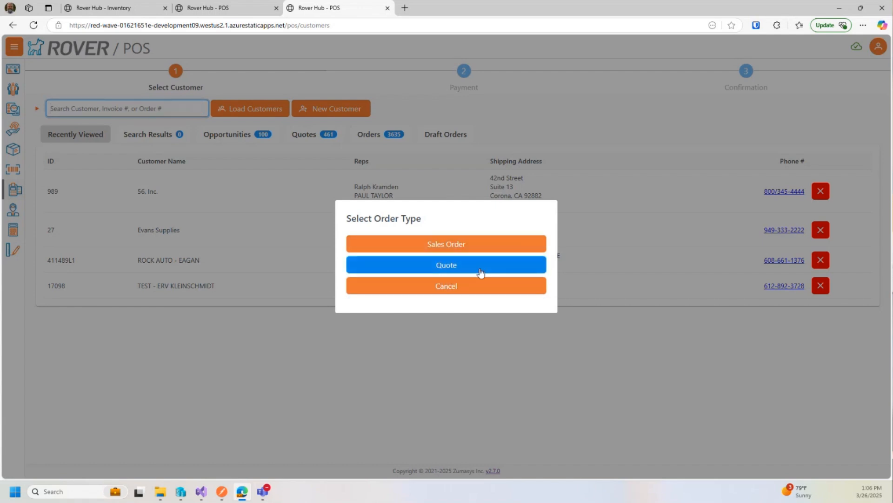
left_click(447, 277)
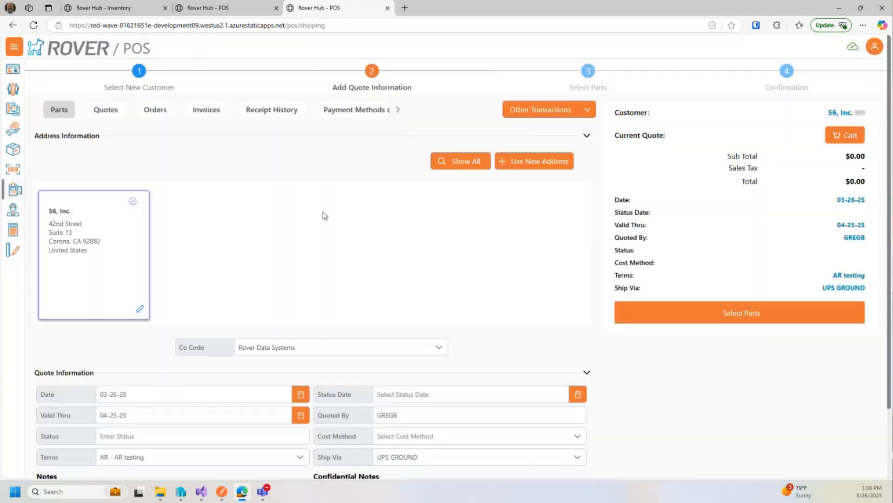
scroll(345, 309, "down", 2)
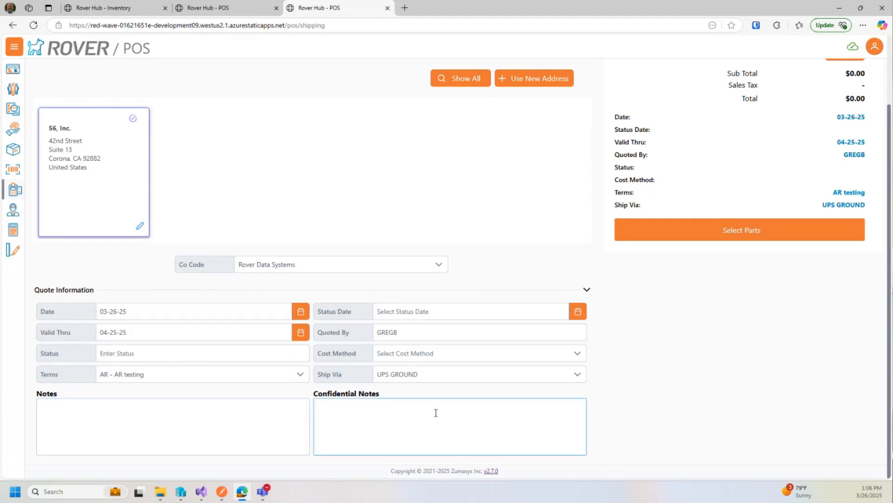
scroll(181, 223, "up", 3)
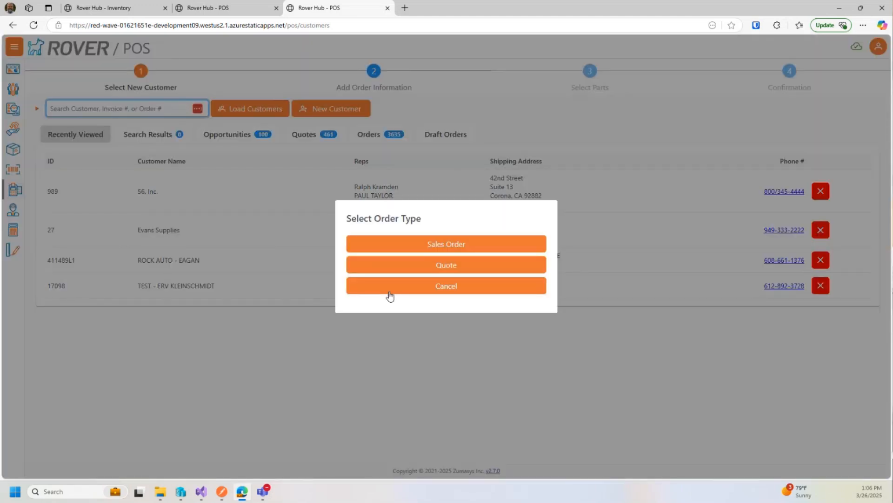
Choose Sales Order, review the order information form, then go back to Select New Customer.
left_click(413, 245)
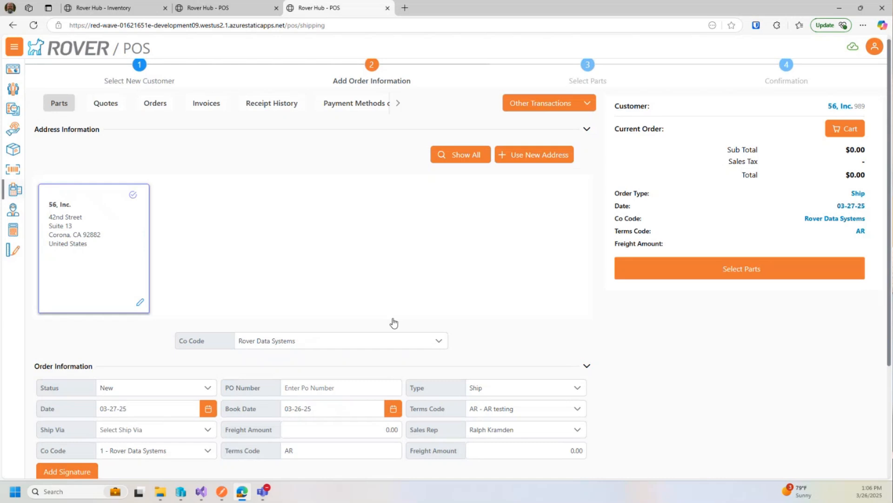
scroll(393, 322, "down", 3)
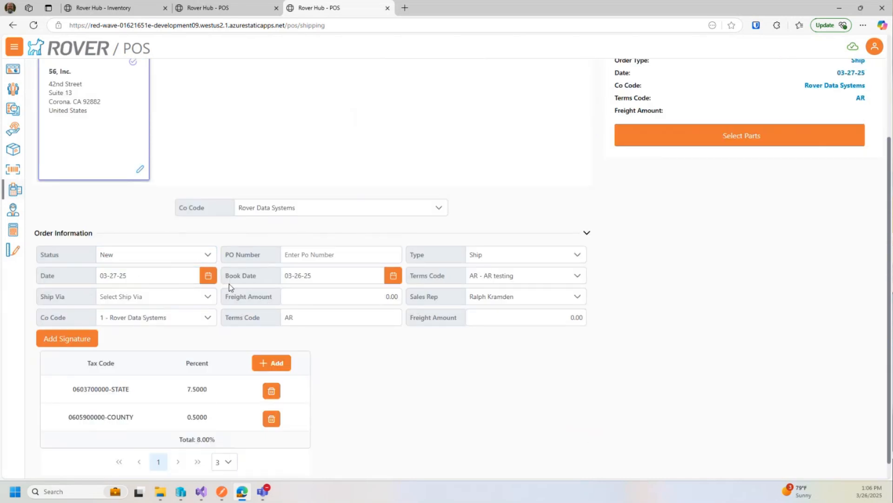
scroll(229, 284, "up", 3)
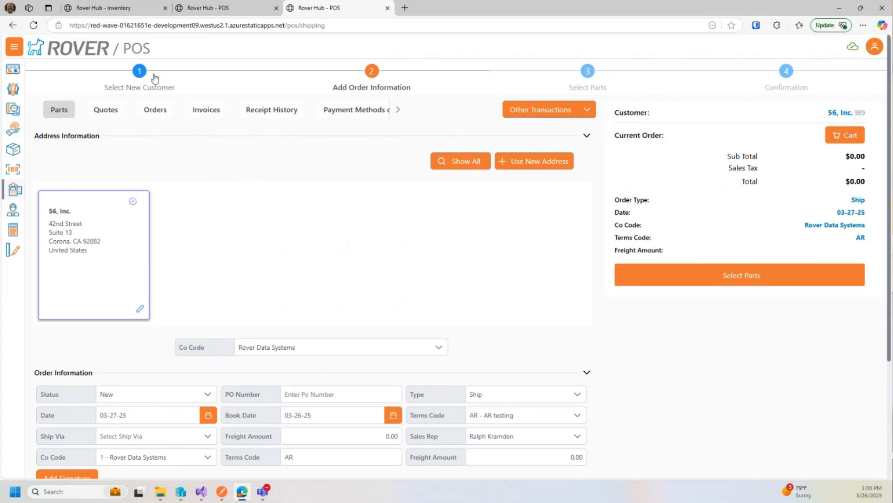
left_click(201, 88)
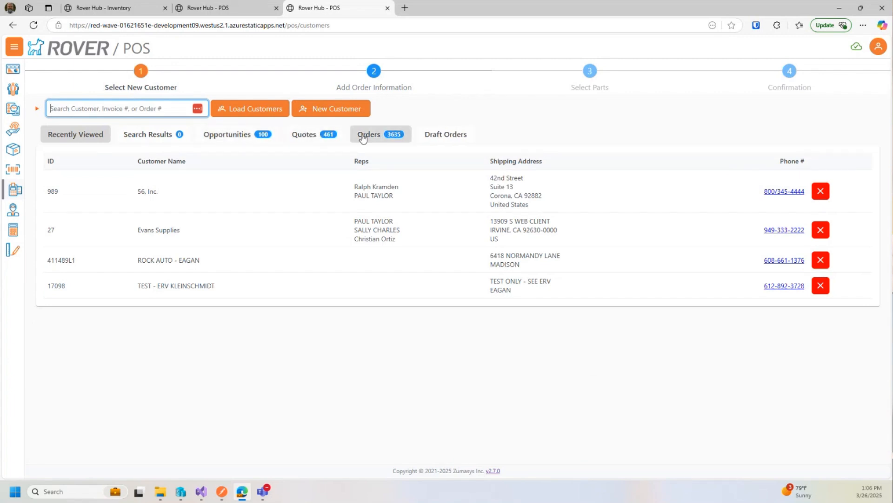
View opportunity 260 and the Sales orders list, then reopen the POS screen.
left_click(227, 136)
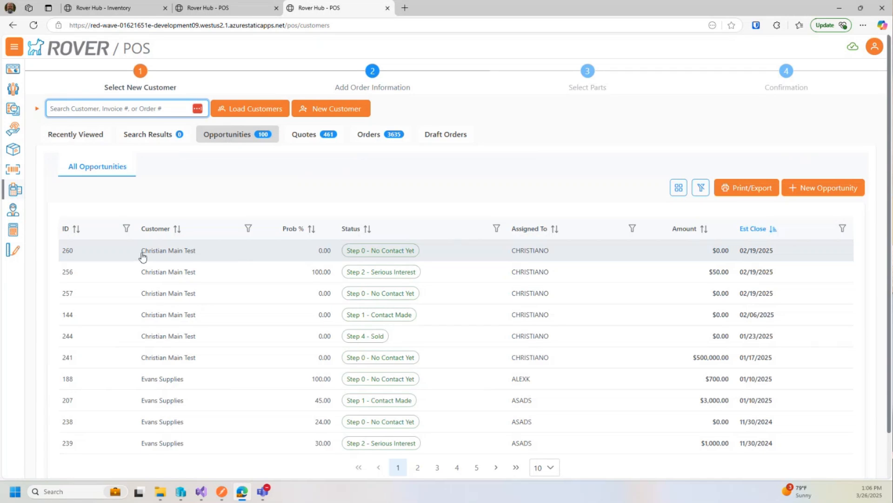
left_click(216, 259)
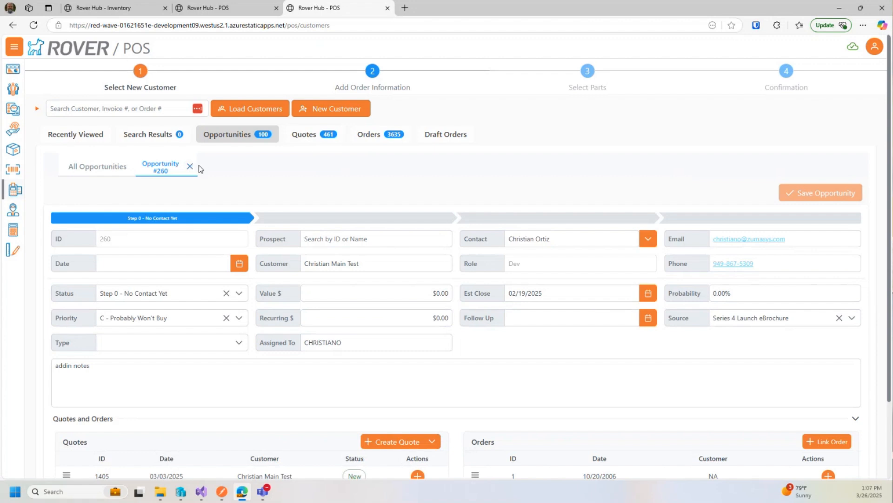
left_click(13, 132)
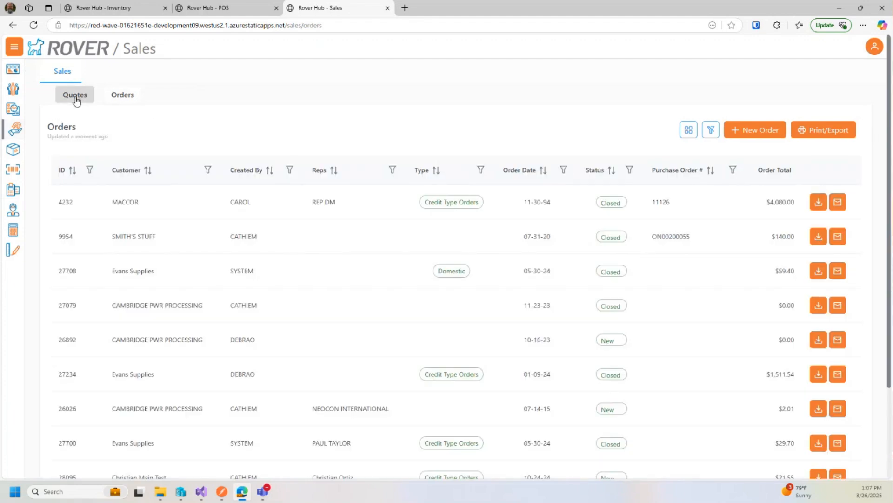
left_click(13, 189)
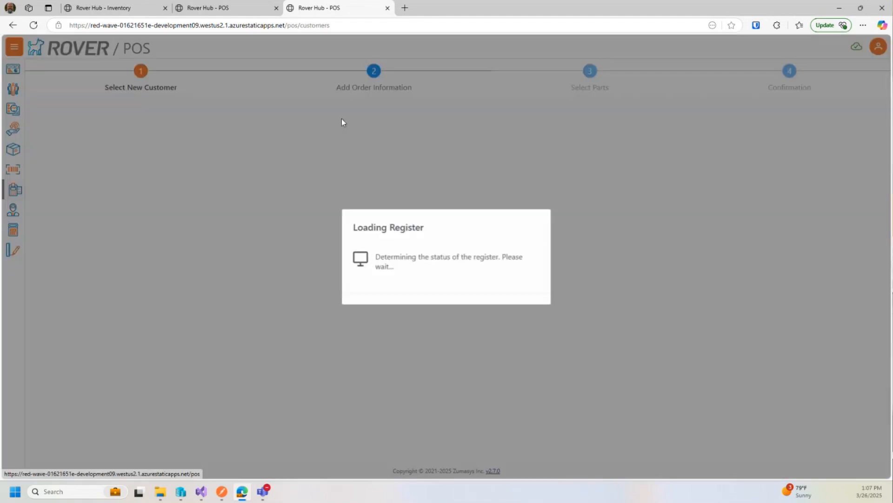
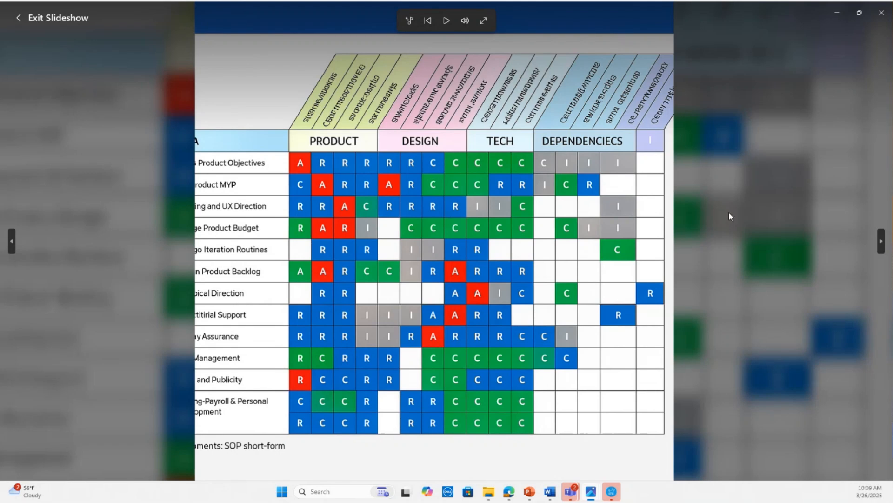
Advance the Photos slideshow from the RACI chart to the SOP template page.
left_click(881, 241)
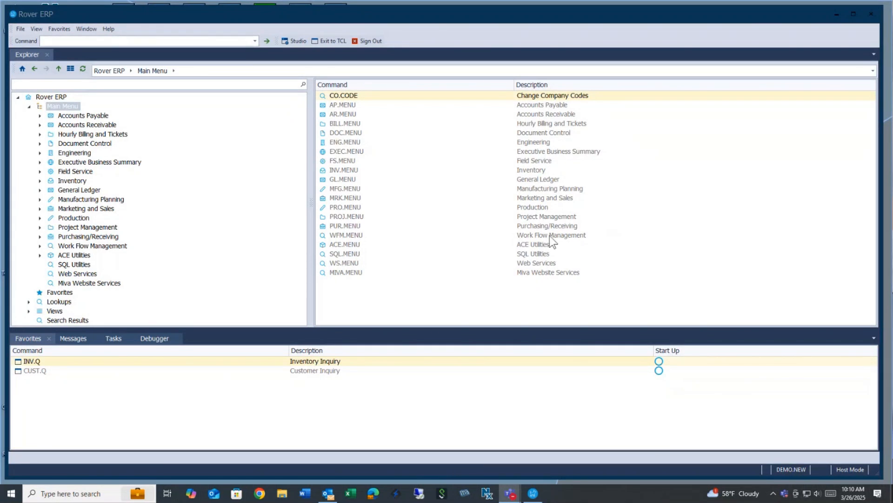
Open WFM.MENU, then WFM.ENTRY, to list the workflow data entry commands.
double_click(359, 236)
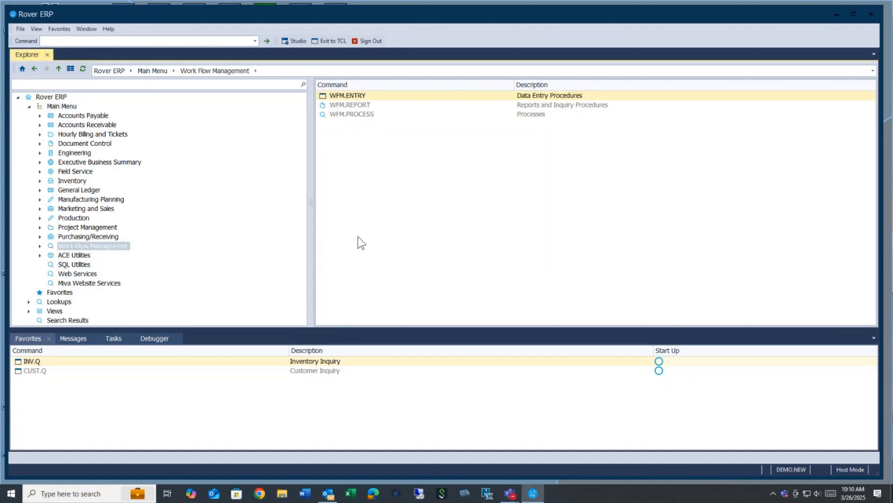
double_click(364, 96)
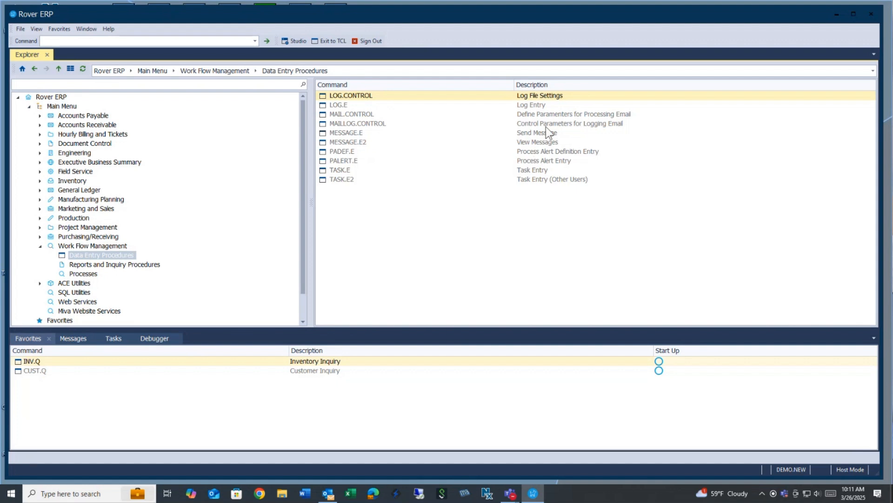
double_click(366, 98)
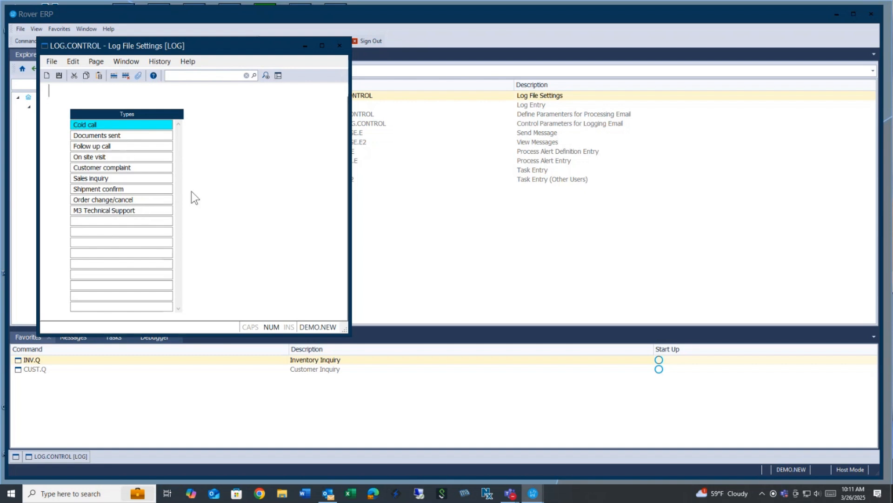
left_click(339, 46)
Open the LOG.E form and set the new log entry's type to Follow up call.
double_click(338, 105)
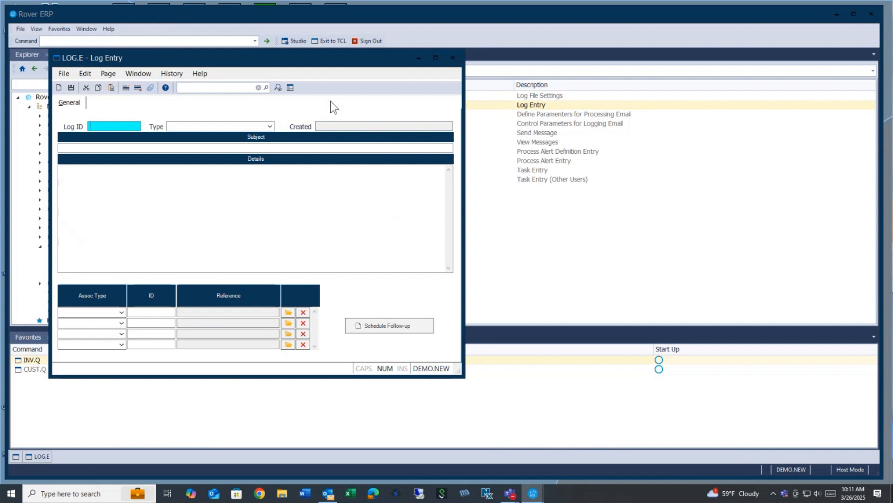
left_click(191, 128)
left_click(270, 126)
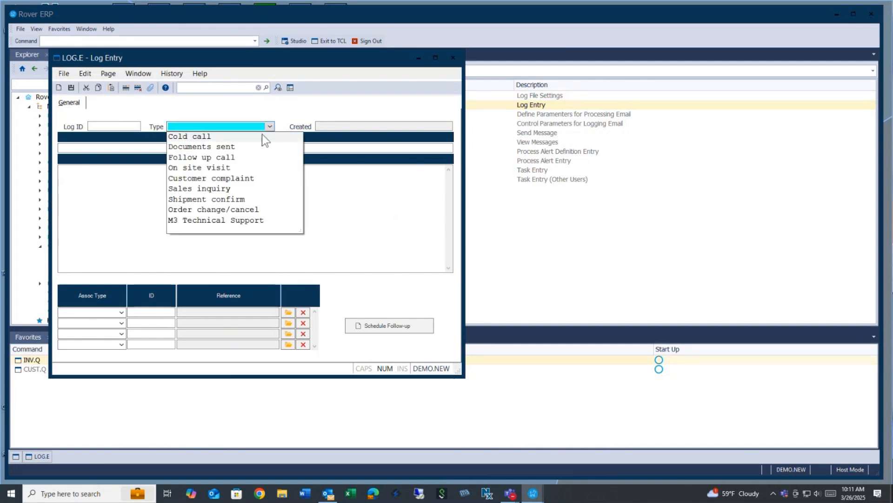
left_click(229, 158)
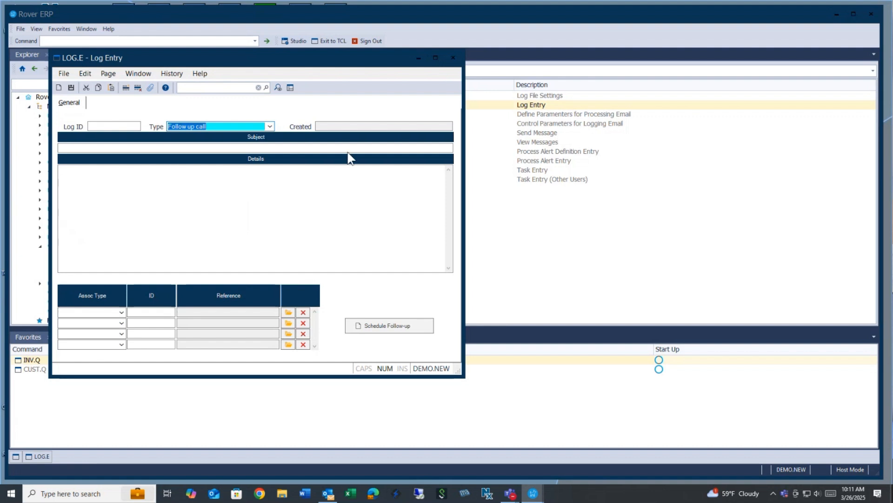
left_click(160, 148)
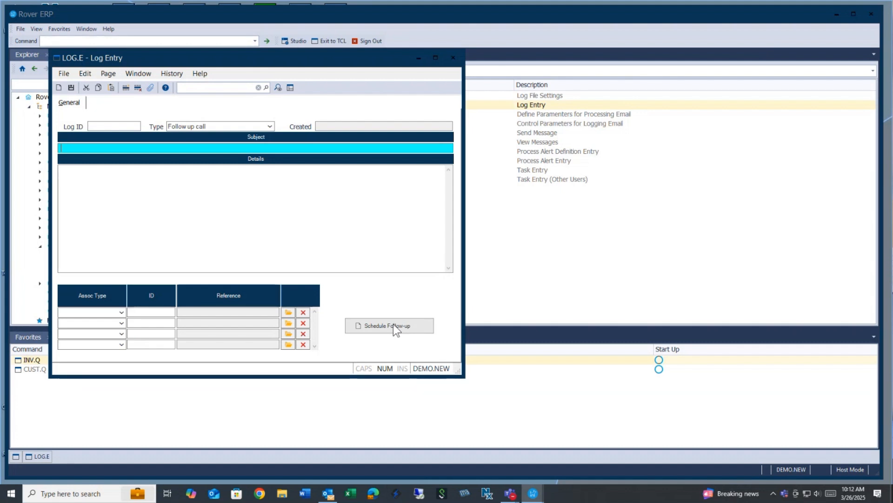
left_click(454, 58)
left_click(296, 239)
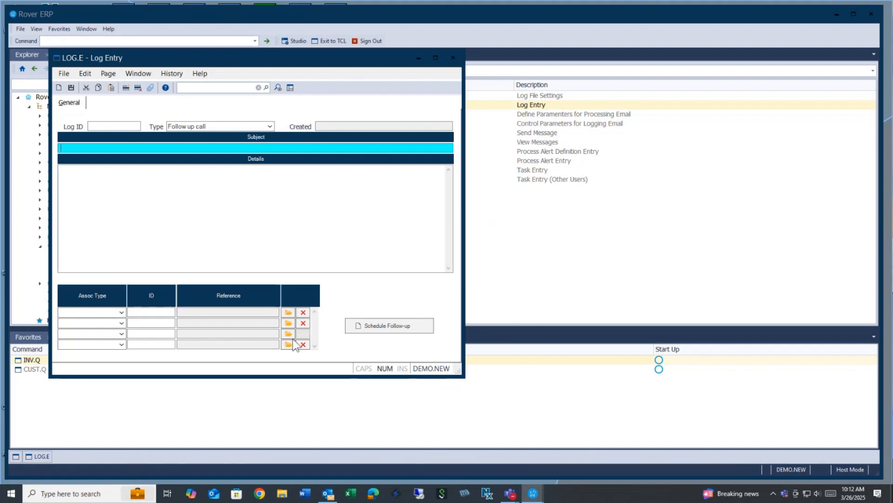
Set the first association type to Customer and enter the customer's ID to fill in its name.
left_click(122, 313)
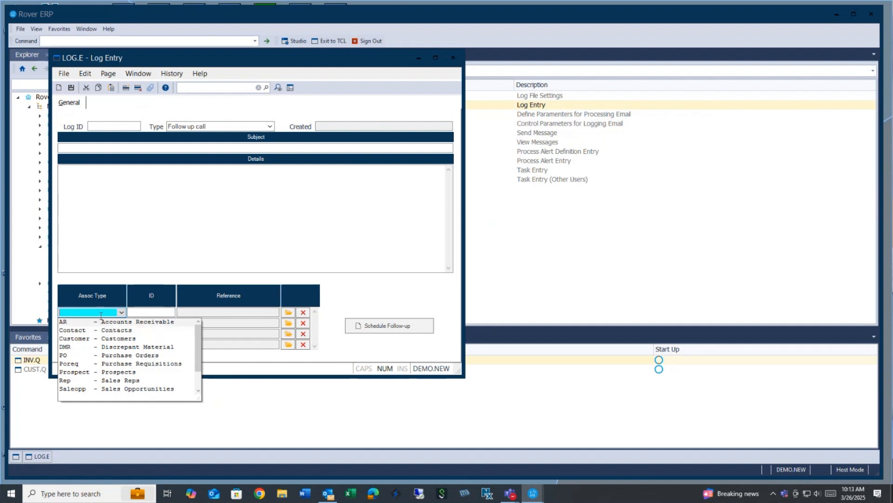
left_click(107, 338)
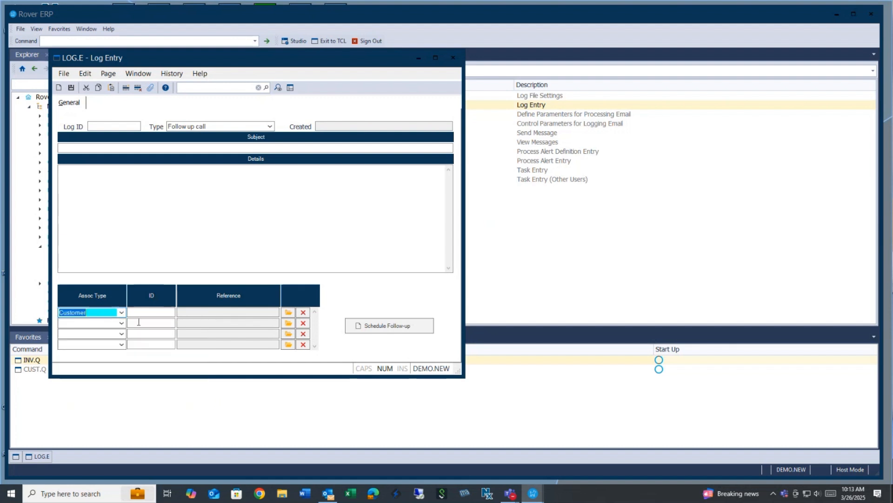
left_click(161, 314)
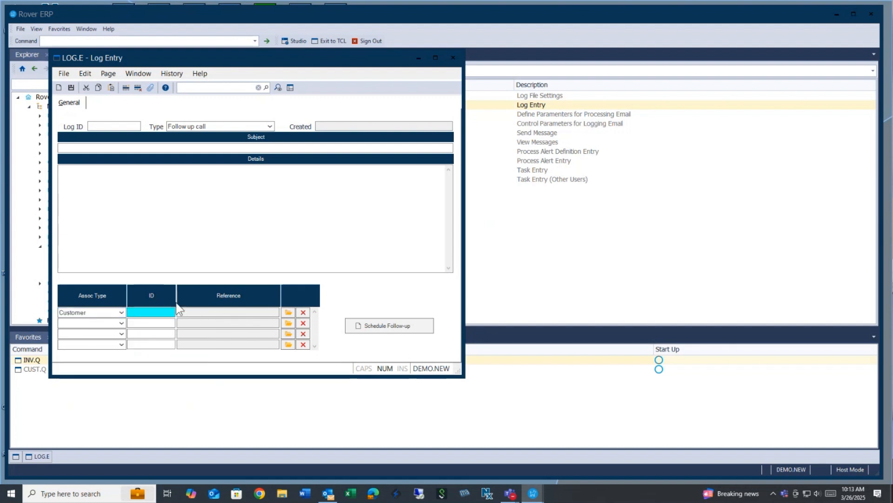
type("27")
key("Return")
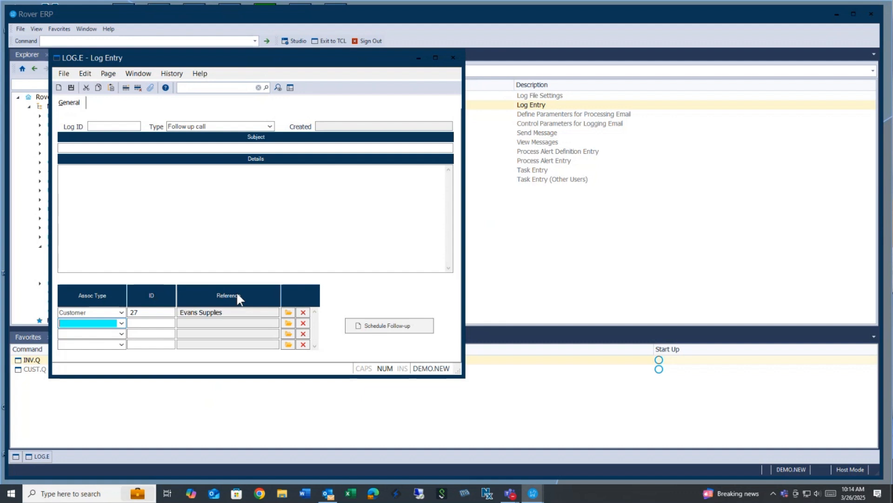
Close the Log Entry form without saving, then select MAIL.CONTROL in the command list.
left_click(454, 59)
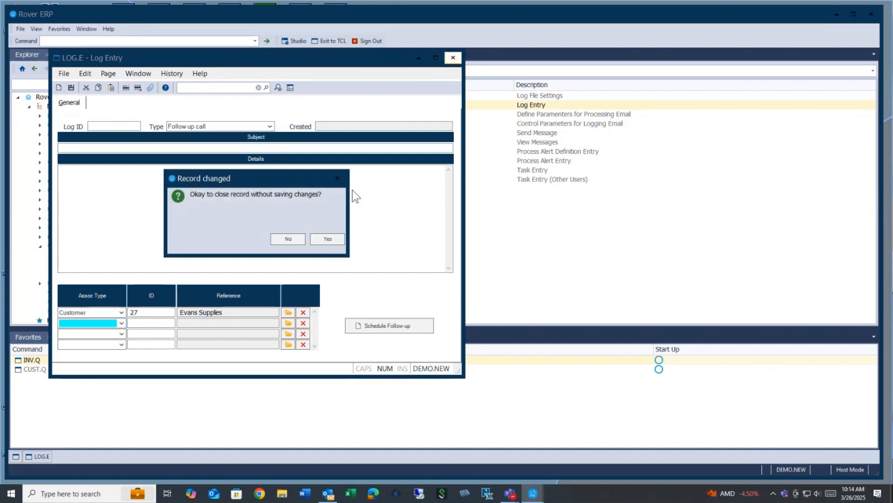
left_click(329, 239)
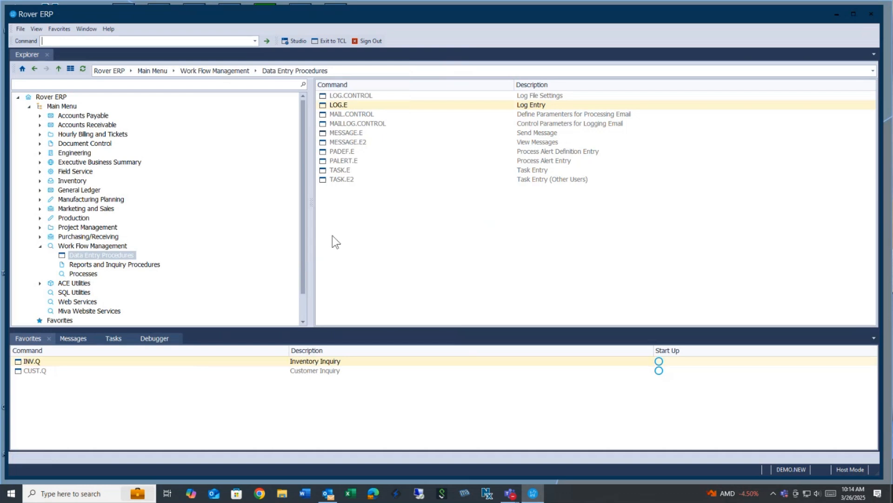
left_click(357, 115)
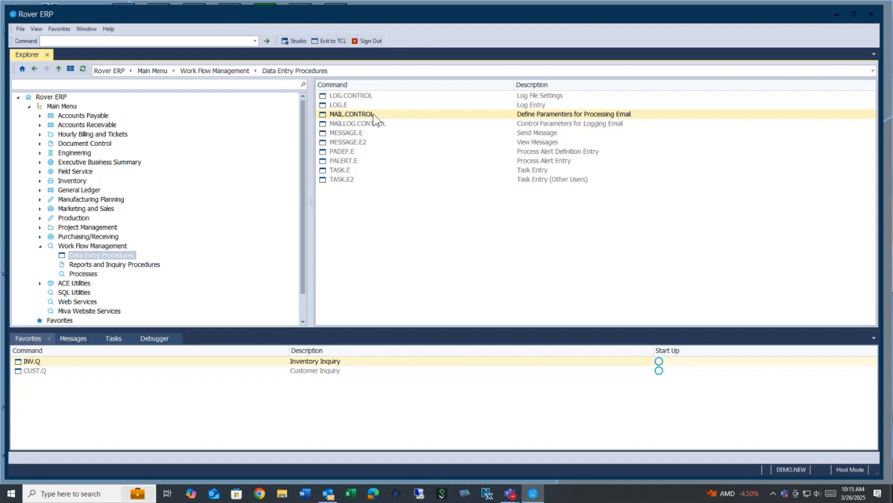
Open the MAILLOG.CONTROL email log settings and close them unsaved, dismissing the required-entry error.
double_click(382, 124)
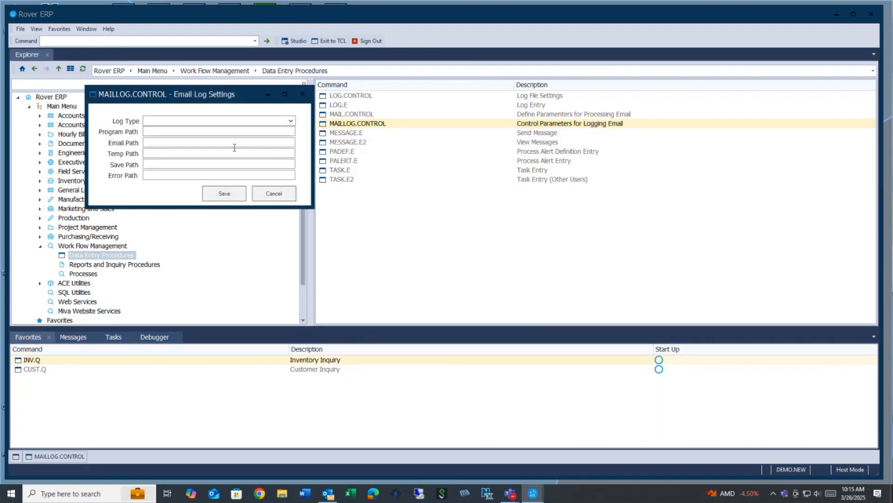
left_click(276, 194)
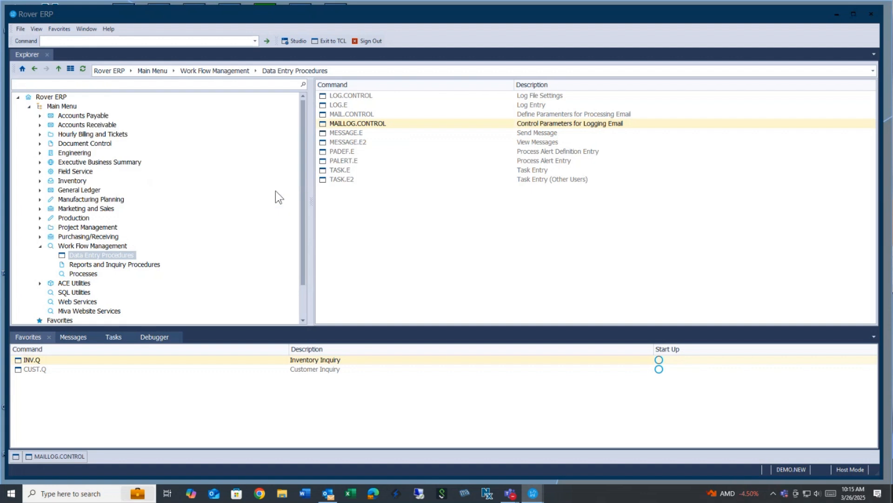
left_click(273, 170)
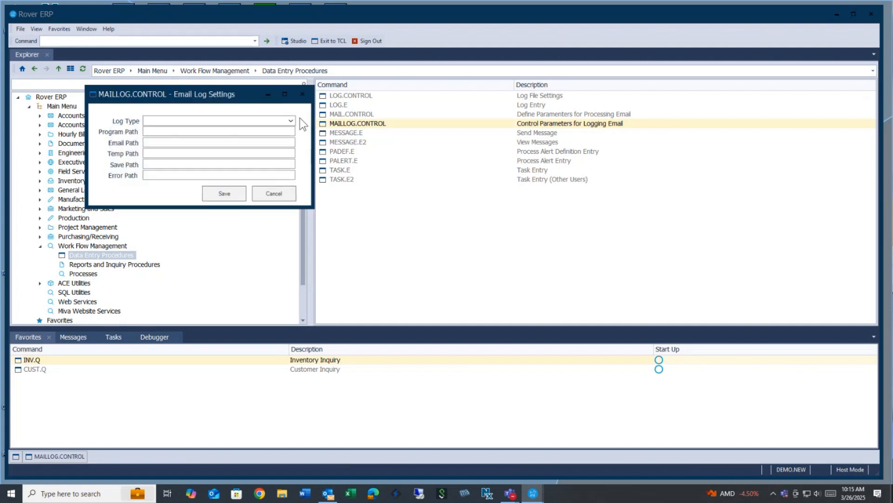
left_click(302, 94)
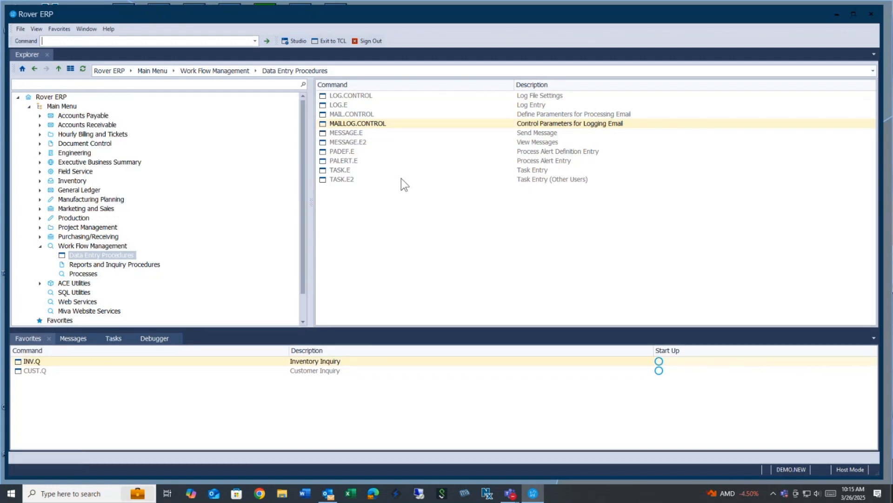
double_click(364, 132)
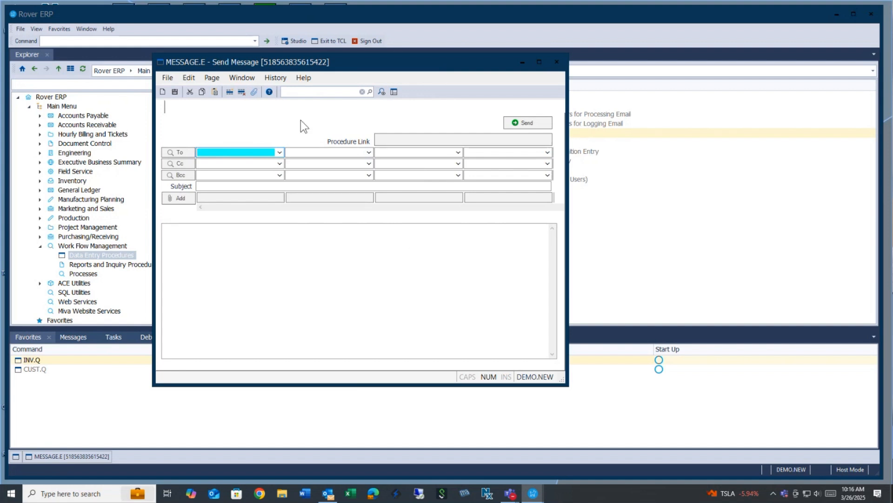
left_click(279, 153)
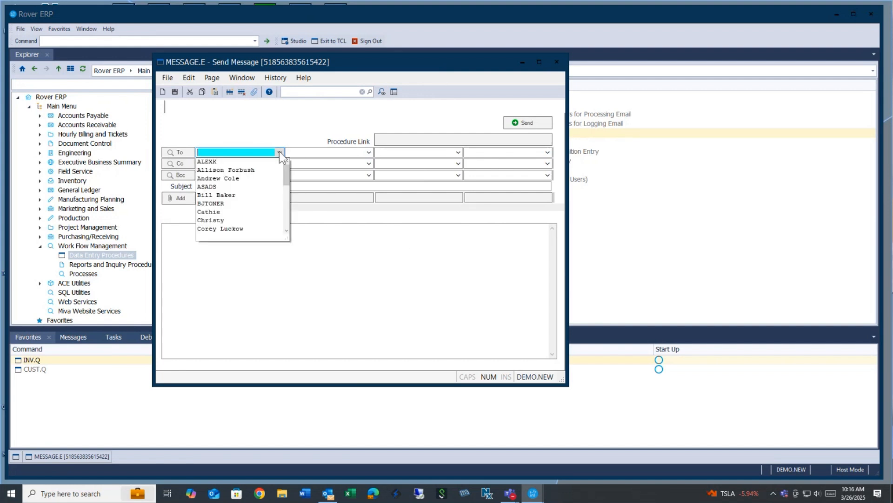
left_click(252, 151)
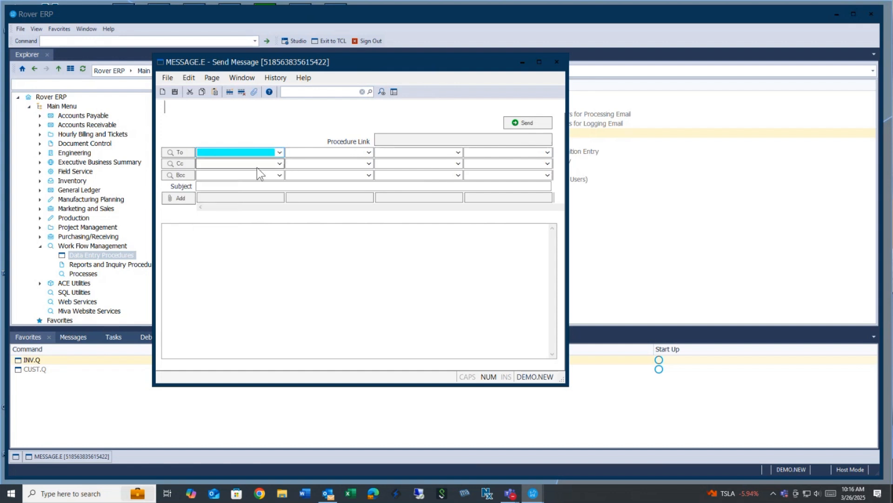
left_click(259, 163)
left_click(258, 176)
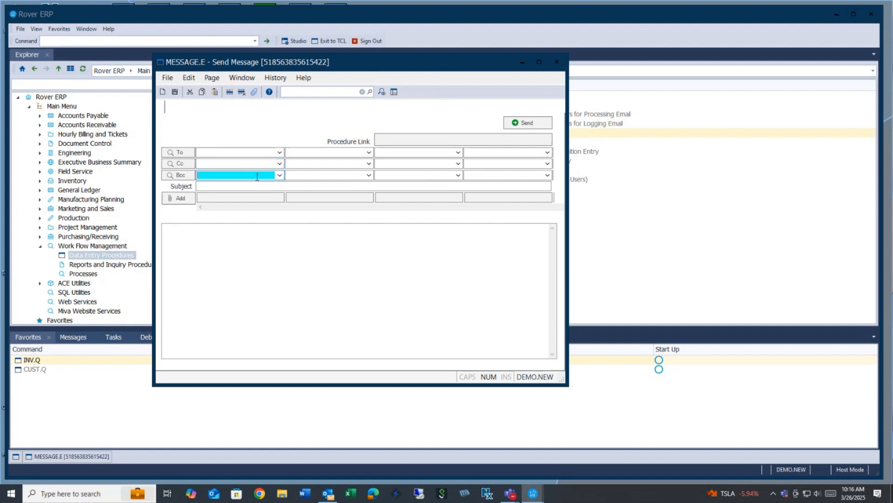
left_click(253, 186)
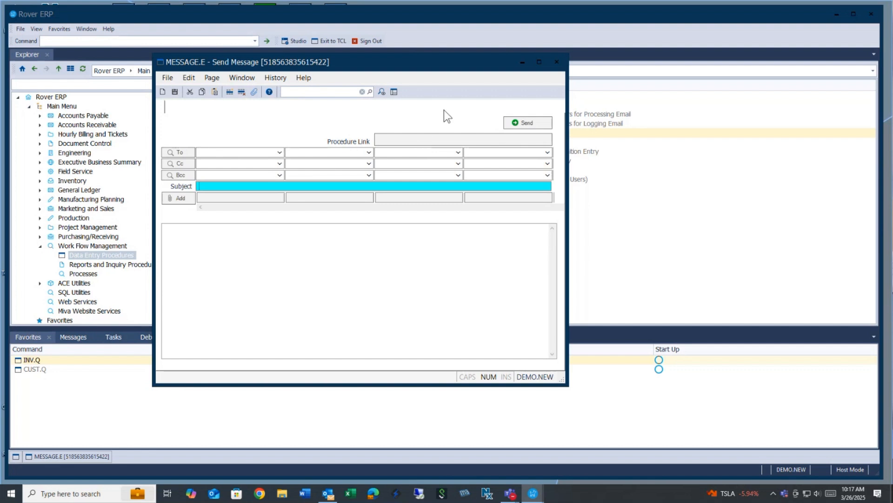
left_click(557, 62)
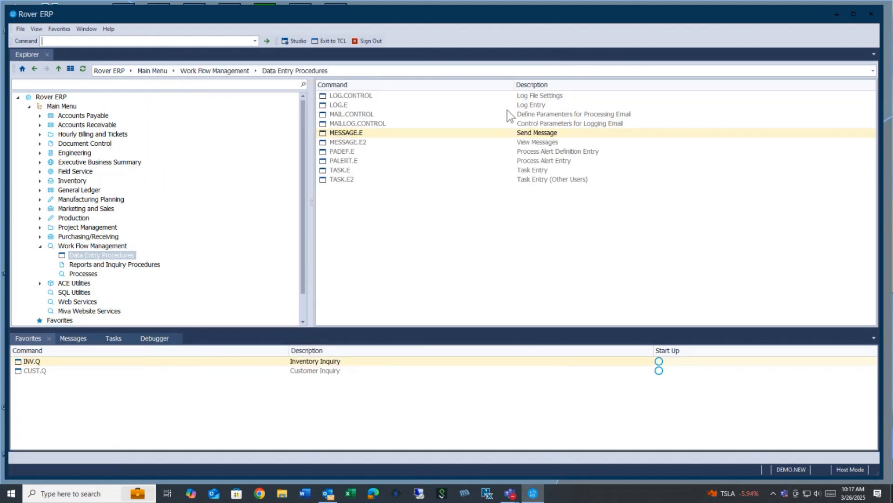
Open the MESSAGE.E2 View Message window, shift it aside, then close it.
double_click(358, 144)
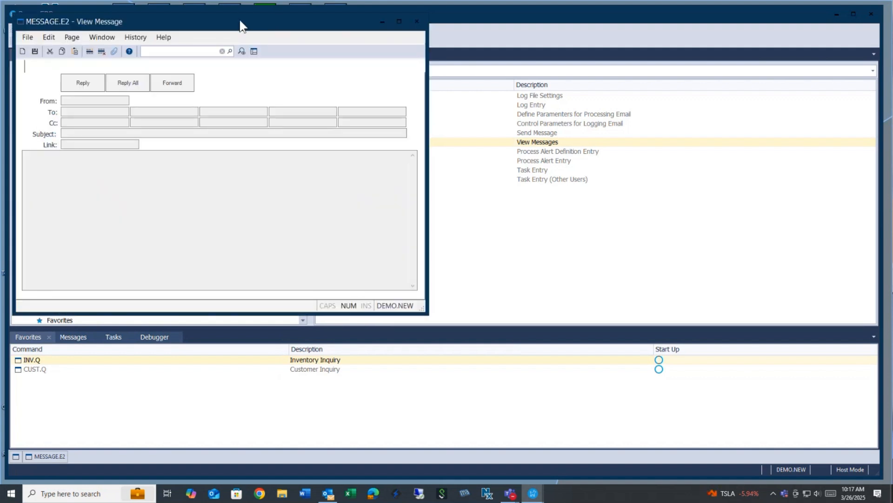
left_click_drag(240, 22, 310, 55)
left_click(449, 43)
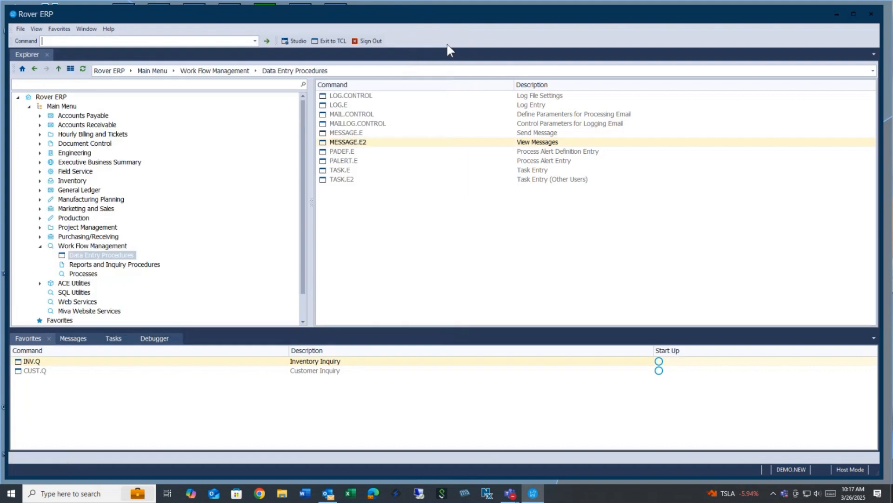
Open the MESSAGE.Q message inquiry inbox and fetch new messages.
left_click(71, 339)
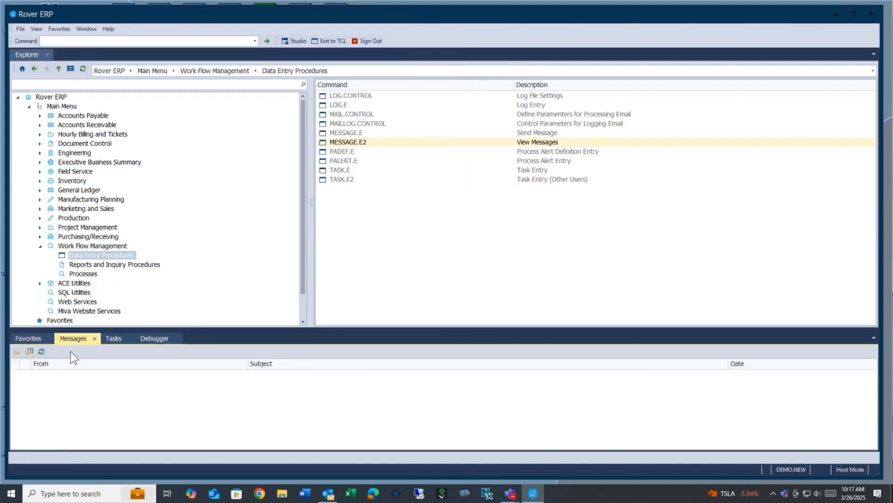
left_click(16, 352)
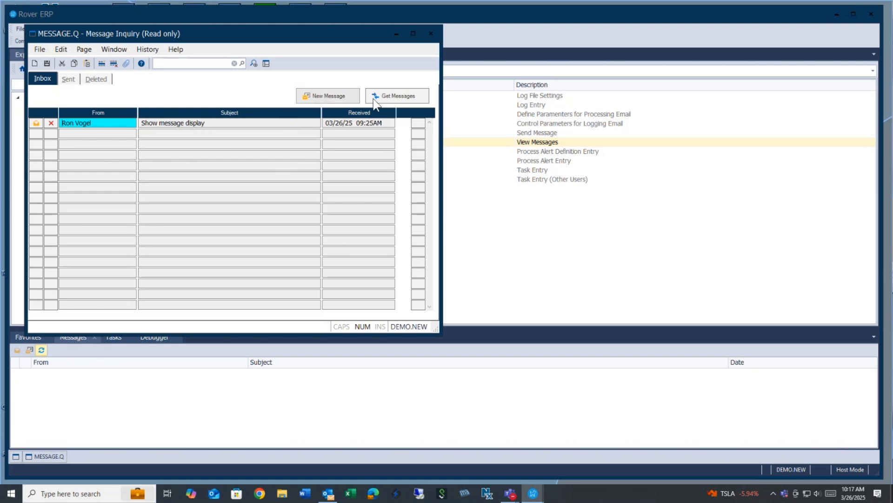
left_click(403, 98)
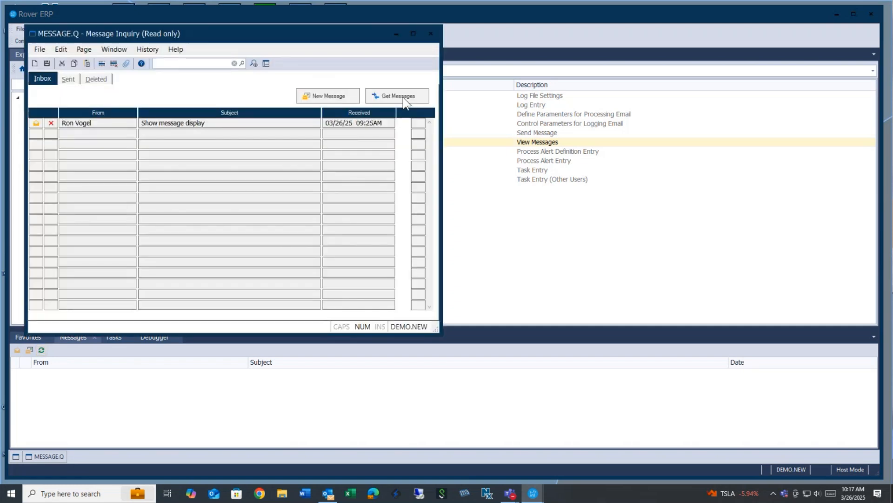
Read the 'Show message display' message, then close it back to the inbox.
double_click(38, 124)
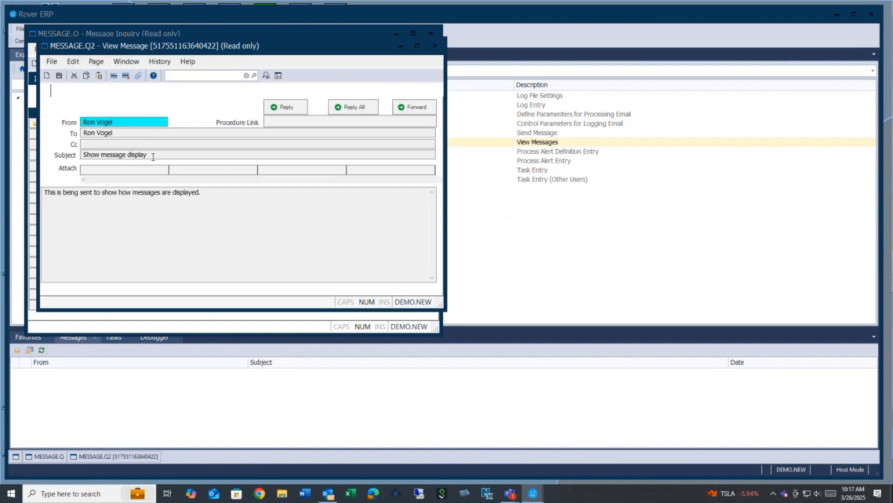
left_click(205, 213)
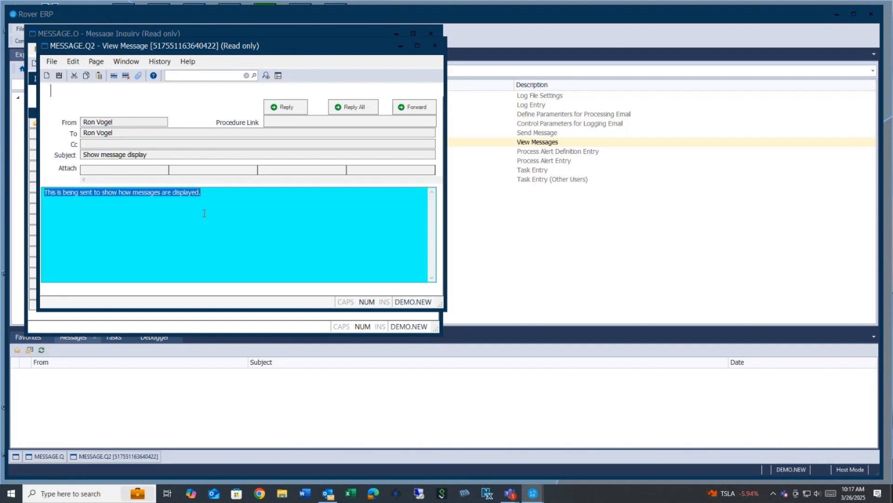
left_click(299, 120)
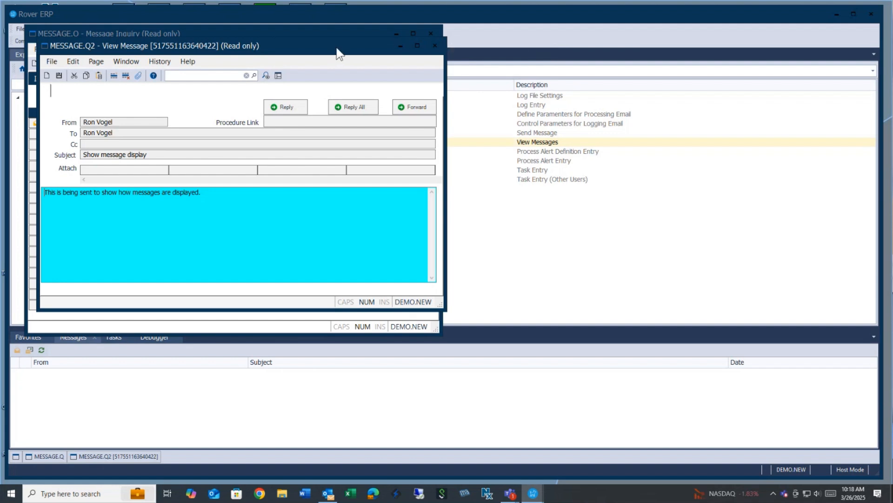
left_click_drag(336, 49, 387, 57)
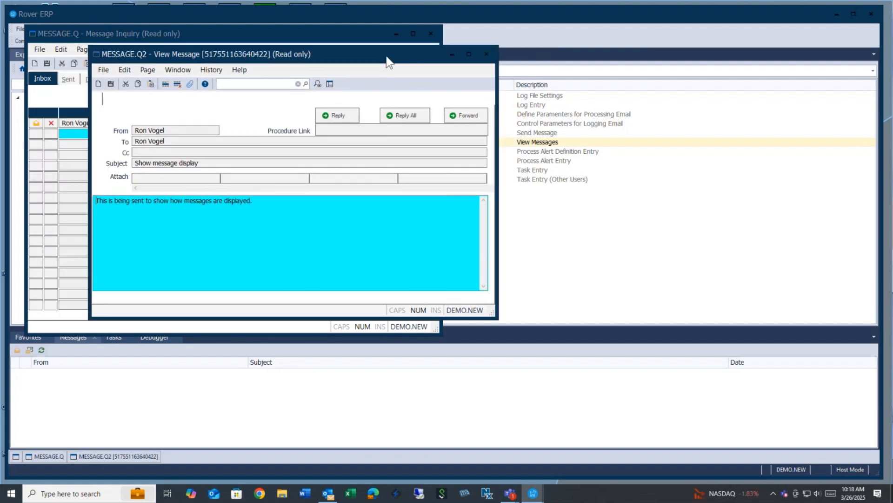
left_click(487, 55)
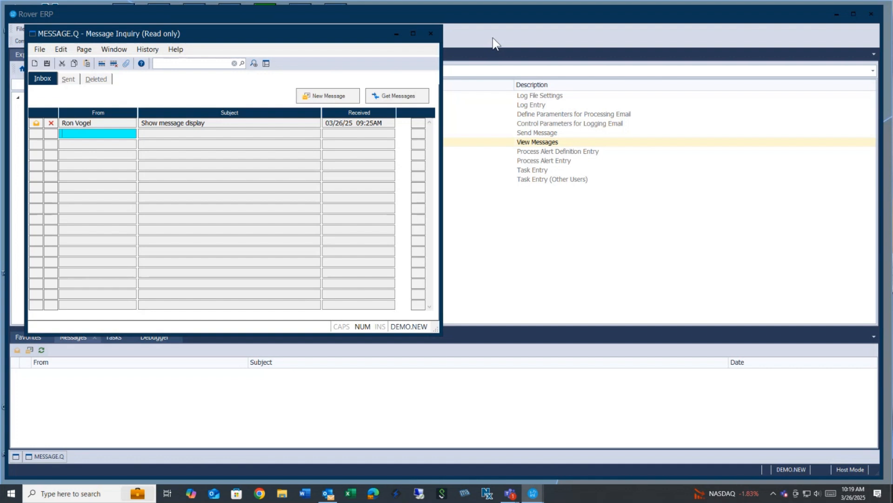
Shift the MESSAGE.Q inbox window well to the right, exposing the Explorer tree.
left_click_drag(316, 34, 325, 33)
left_click_drag(493, 45, 527, 49)
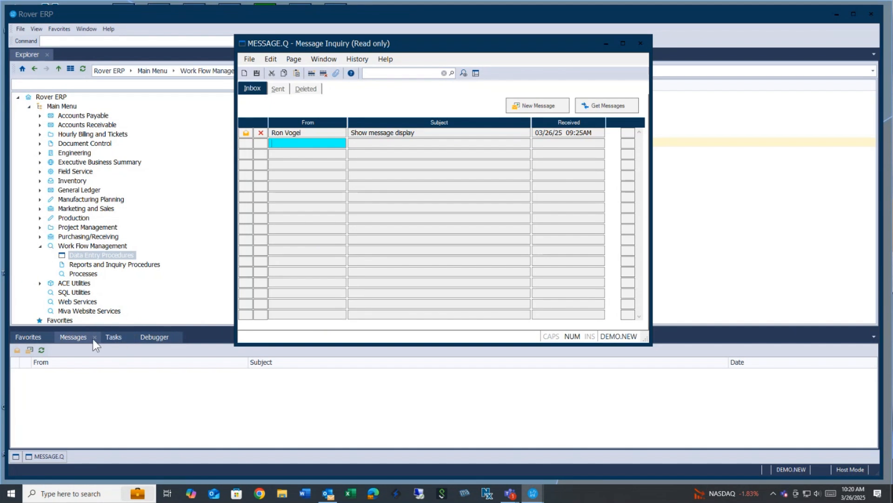
Bring the main Explorer in front of the Message Inquiry window via its View menu, choosing nothing.
left_click(36, 30)
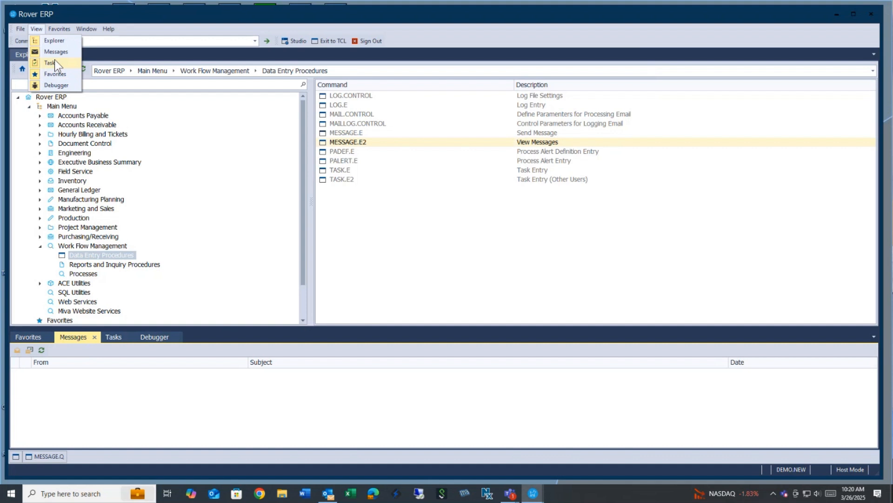
left_click(36, 29)
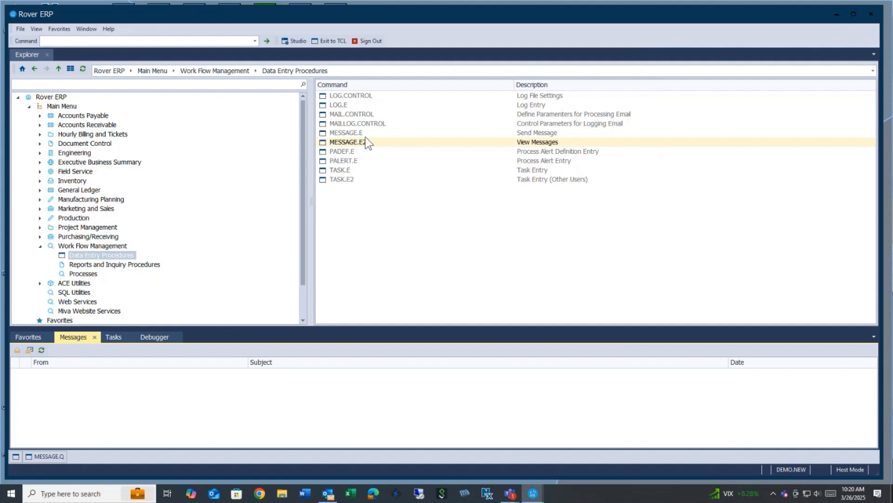
Open TASK.E and schedule a new task for today (03-26-25) at 09:00AM.
double_click(350, 171)
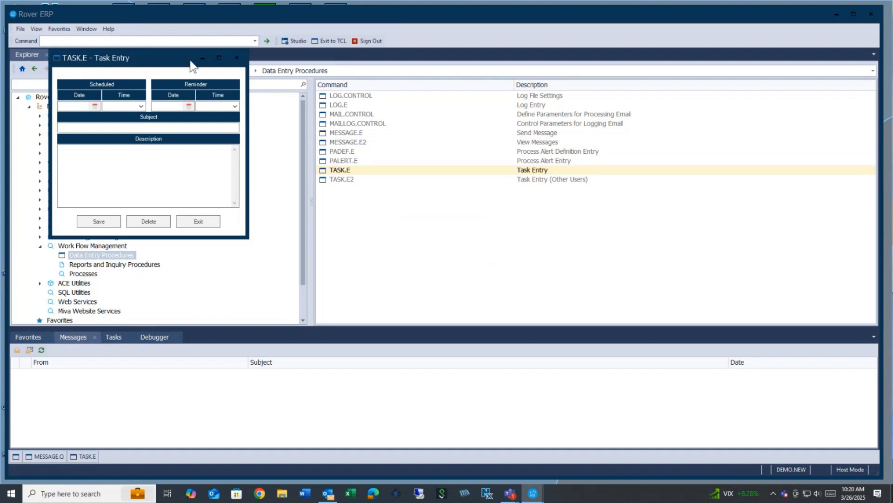
left_click_drag(185, 67, 301, 94)
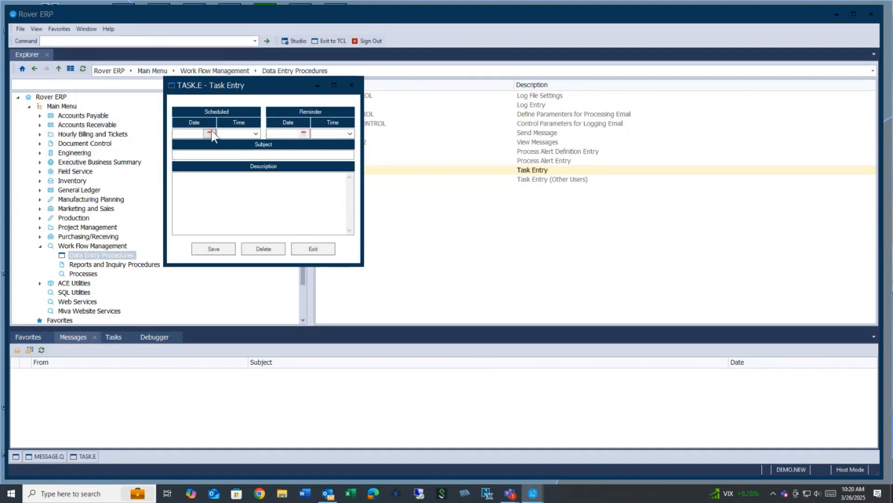
left_click(188, 133)
type("t")
key("Tab")
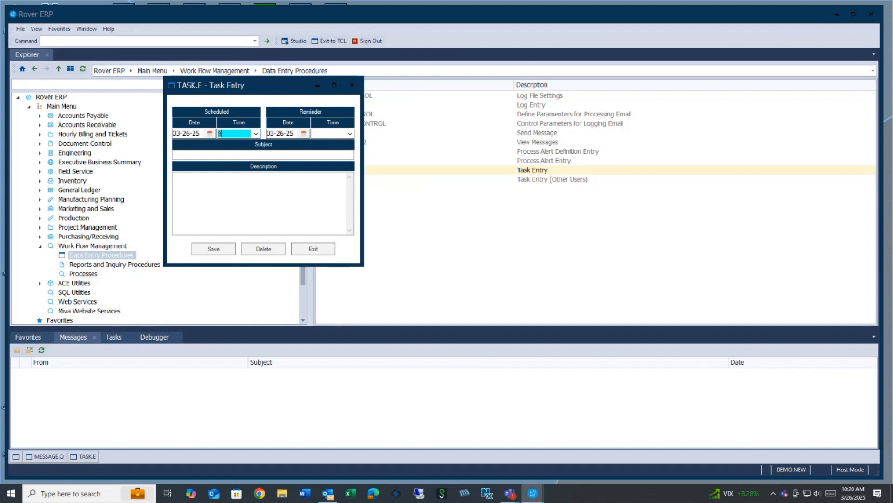
type("9")
key("Tab")
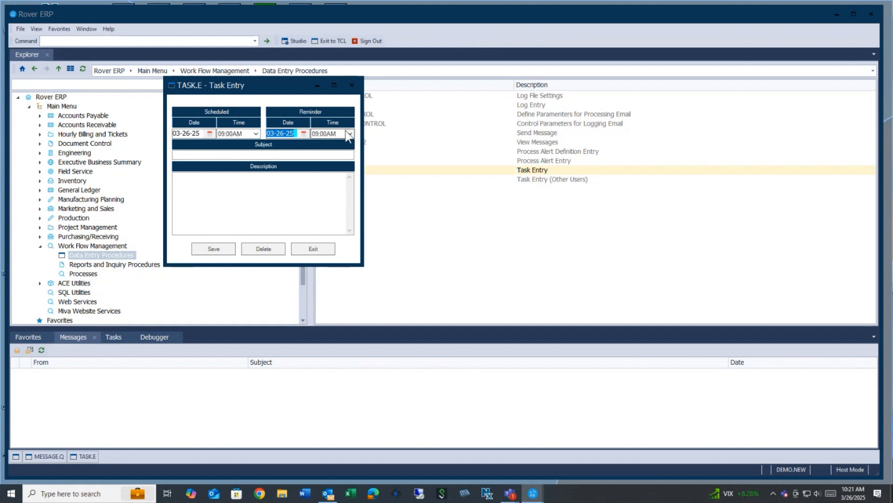
Set the task's reminder time to 06:30AM.
left_click(303, 133)
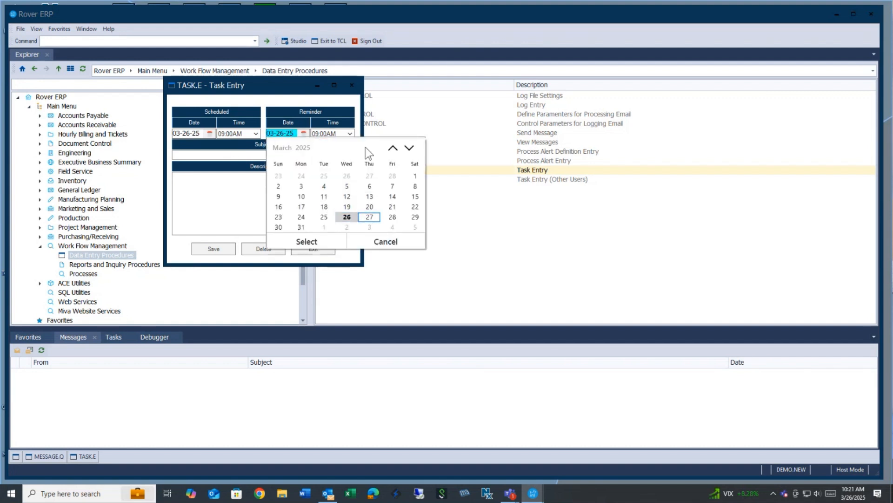
left_click(351, 134)
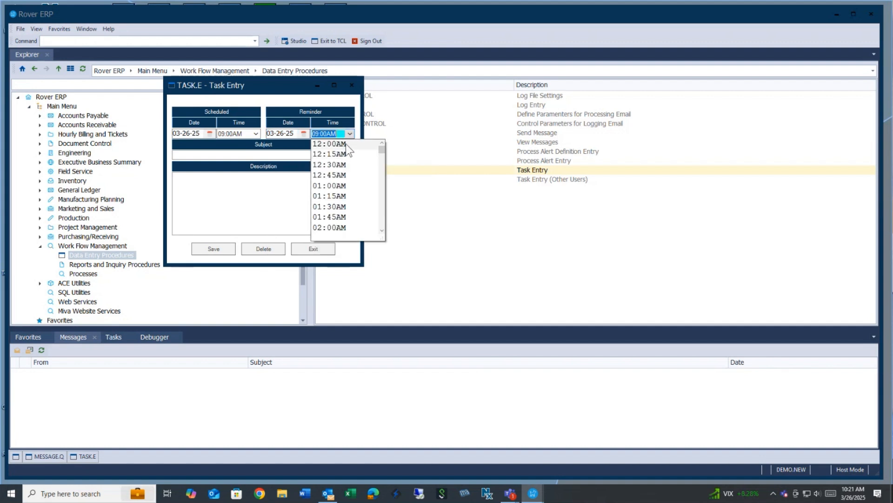
left_click(345, 144)
left_click(349, 136)
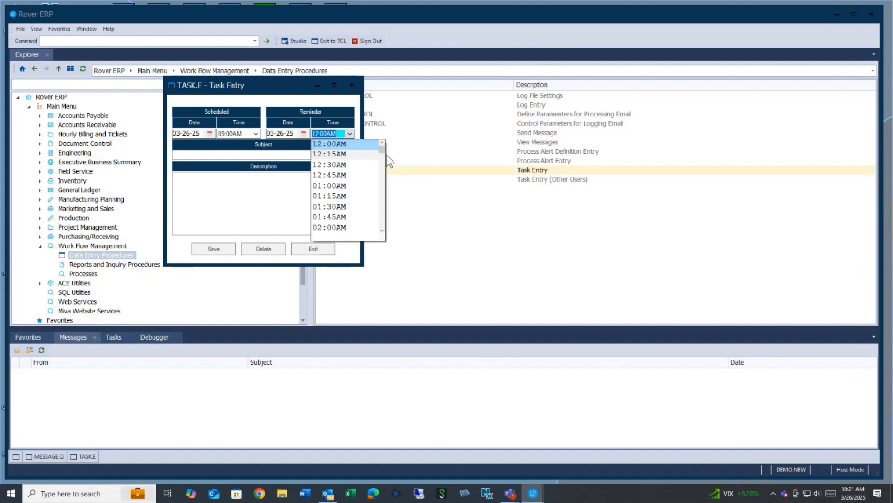
left_click_drag(385, 150, 382, 164)
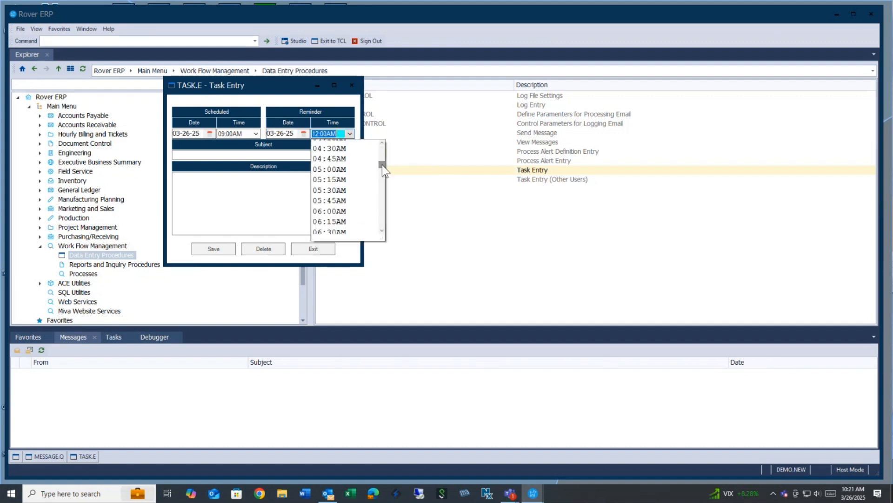
left_click(345, 231)
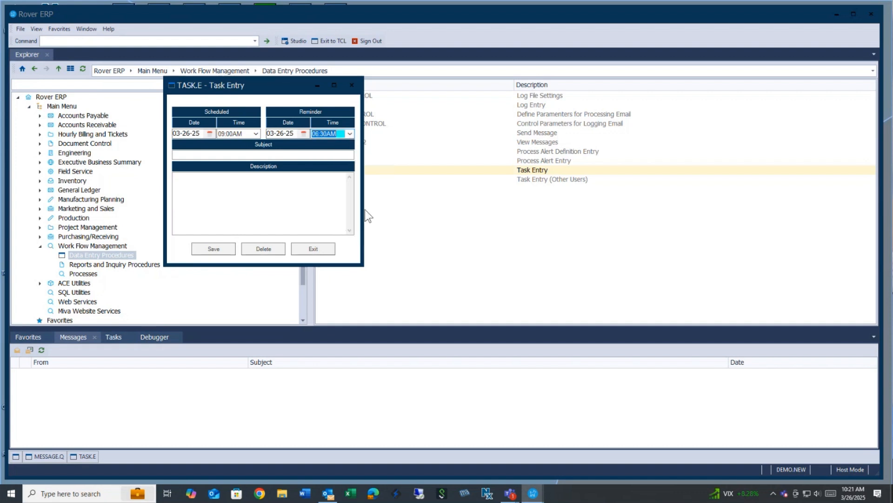
Move past the subject and description, then exit the task form without saving.
left_click(257, 154)
left_click(256, 179)
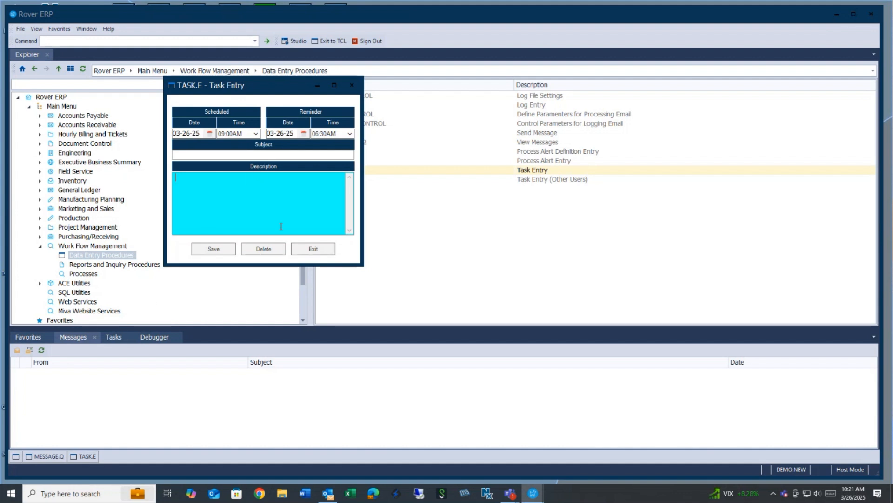
left_click(316, 249)
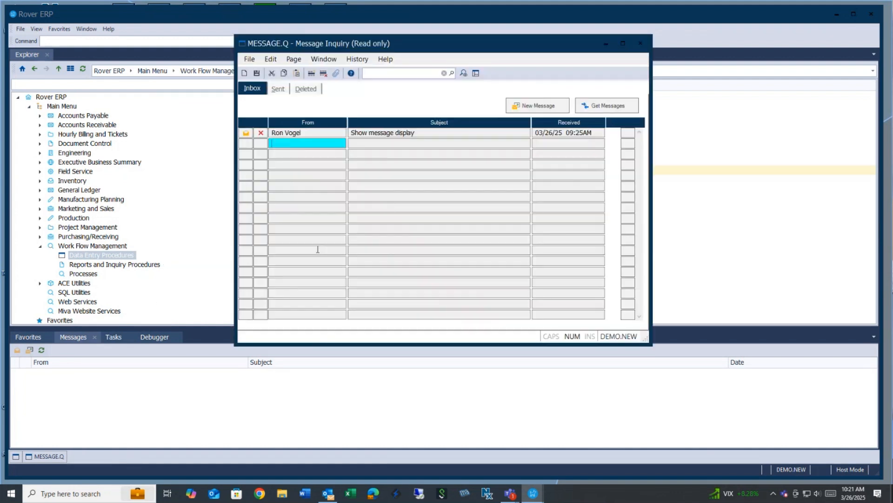
Close the message inbox and view the Task alert display task in Task Inquiry.
left_click(640, 44)
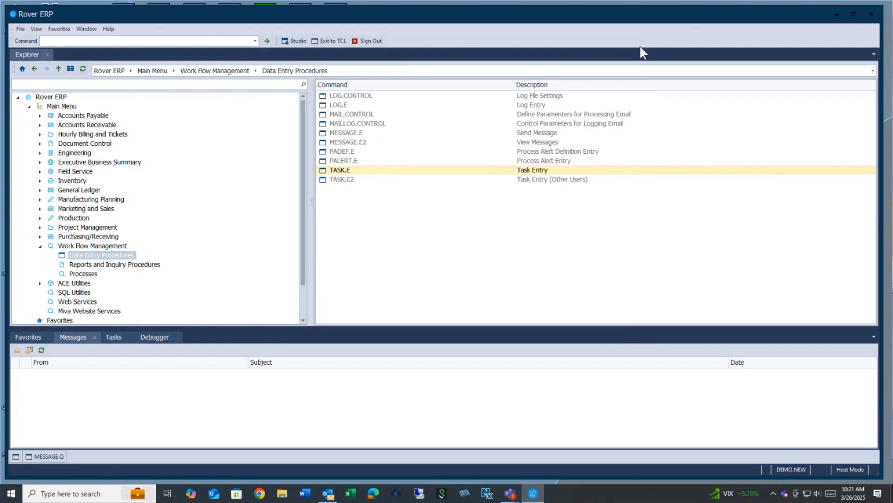
left_click(114, 339)
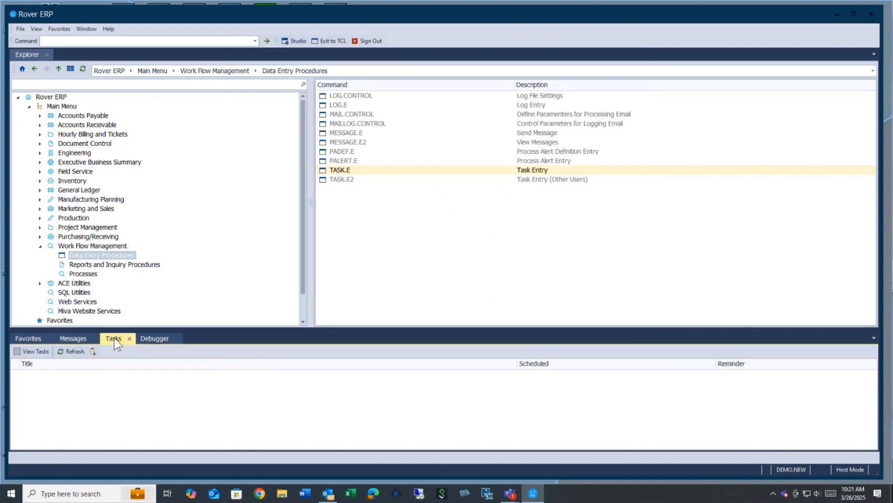
left_click(28, 351)
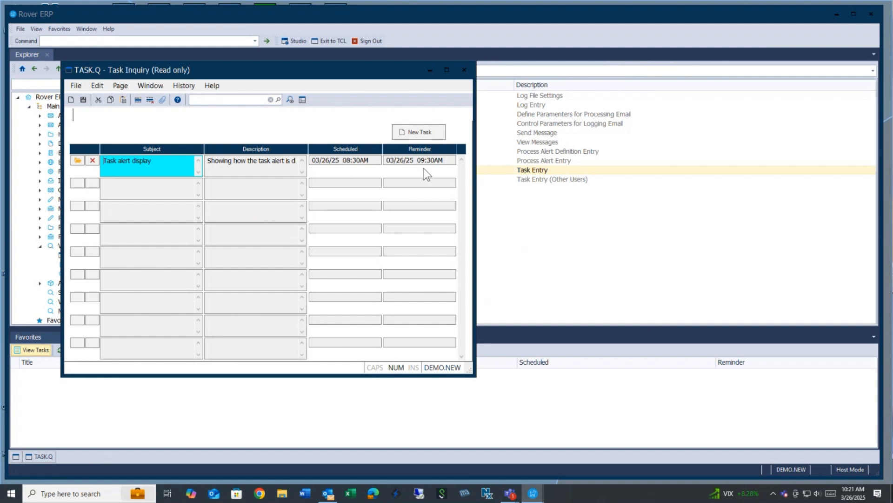
left_click(78, 161)
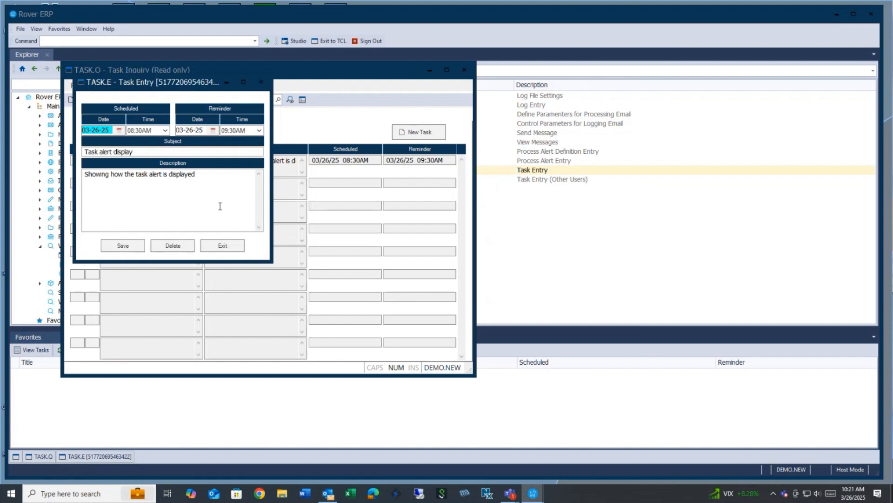
left_click(230, 244)
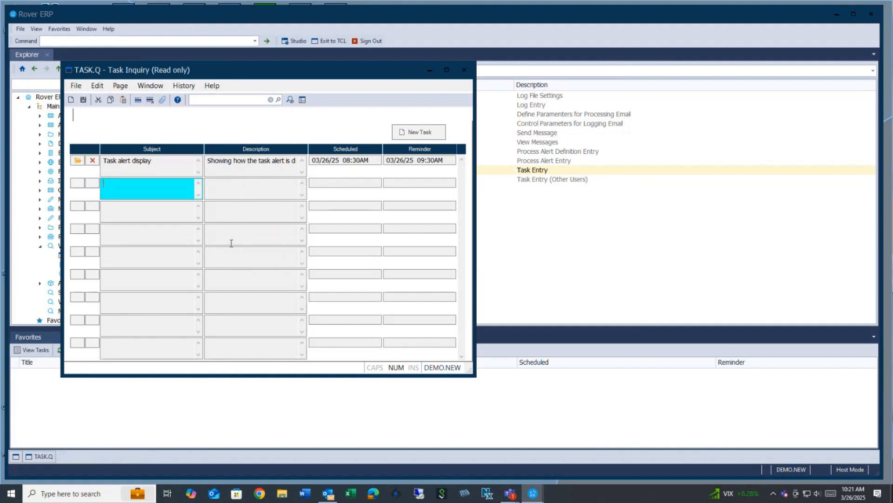
left_click(568, 35)
Open the Task Entry form, exit it, and close the Task Inquiry window.
left_click(345, 169)
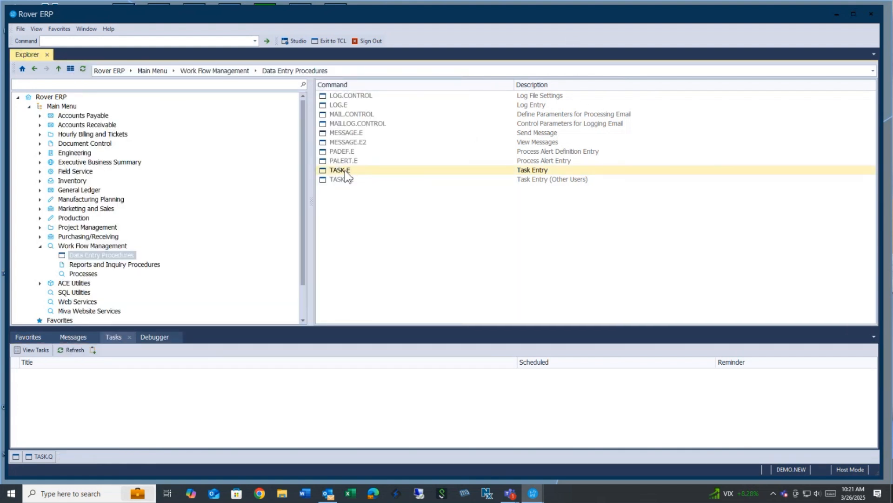
double_click(347, 171)
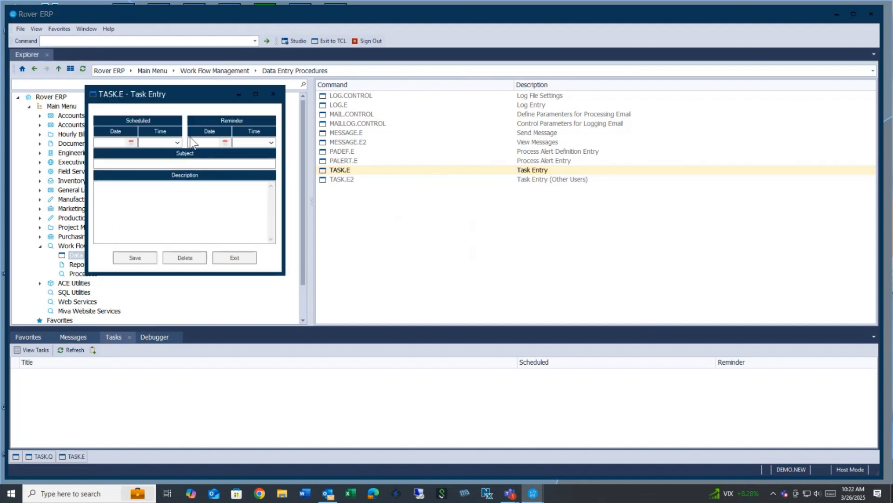
left_click(244, 258)
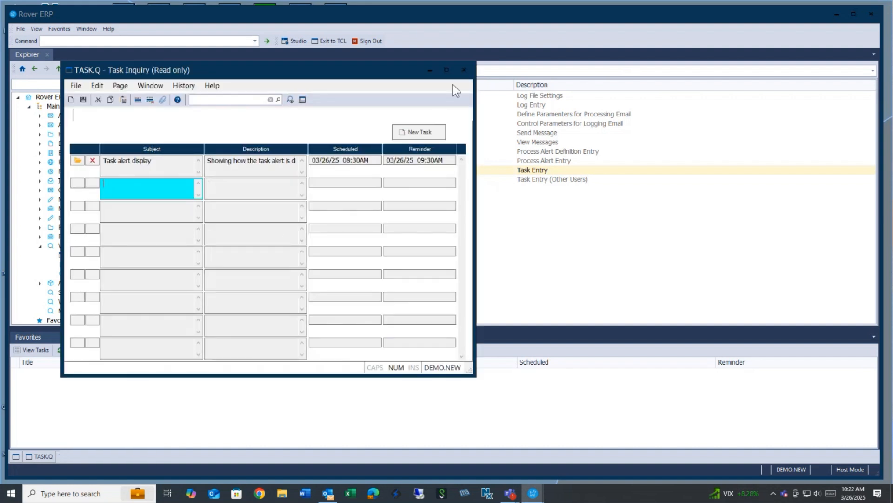
left_click(463, 70)
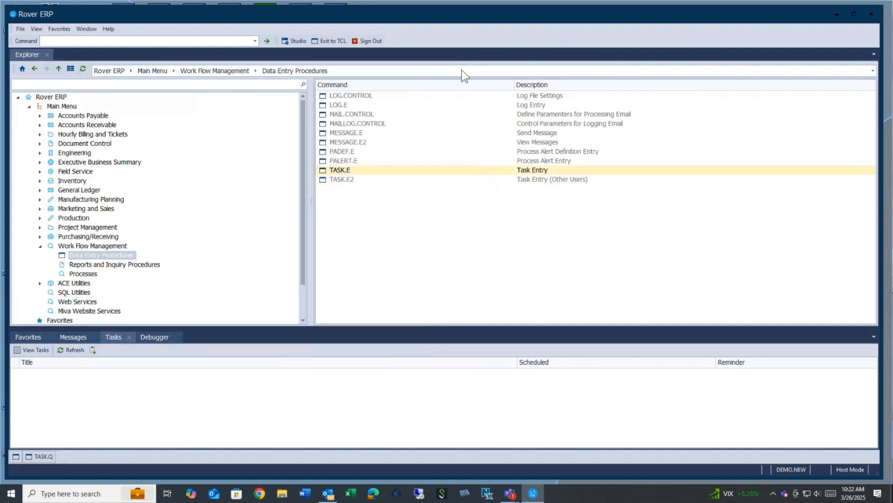
double_click(345, 179)
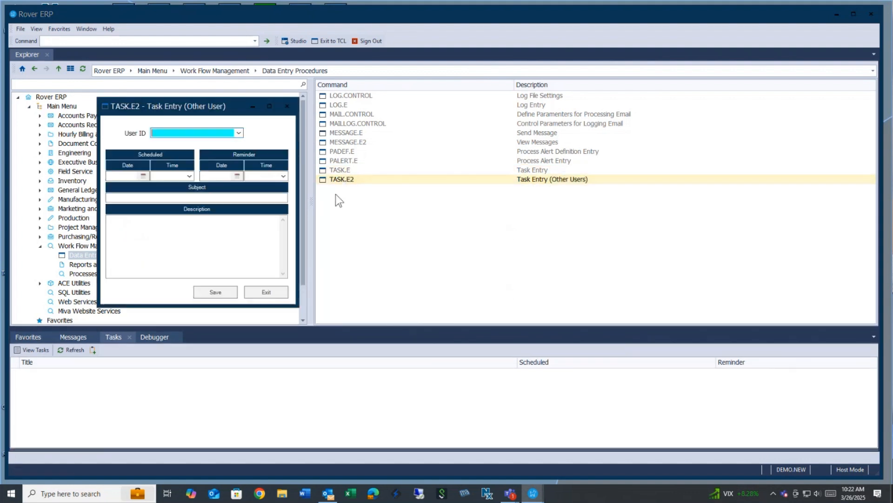
left_click(239, 131)
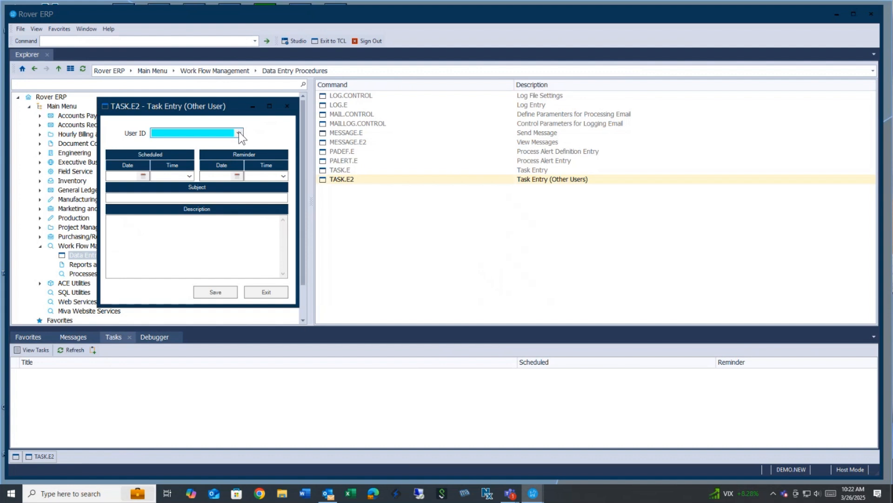
left_click(211, 185)
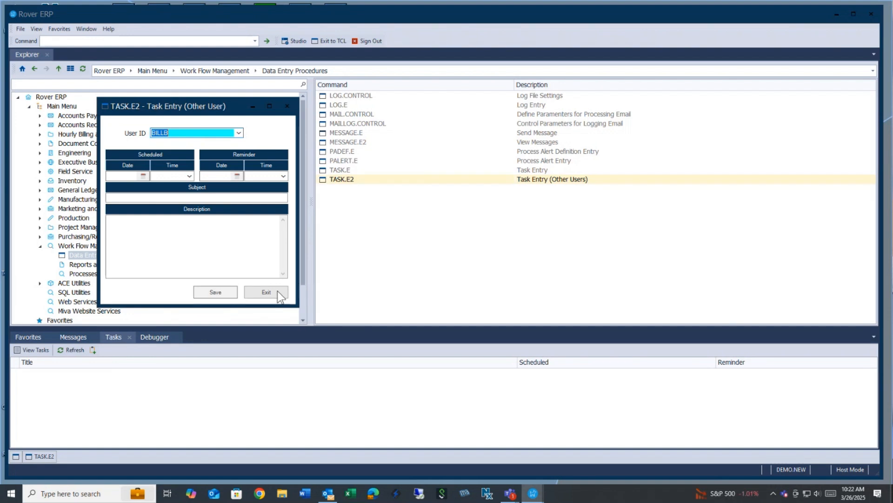
left_click(265, 291)
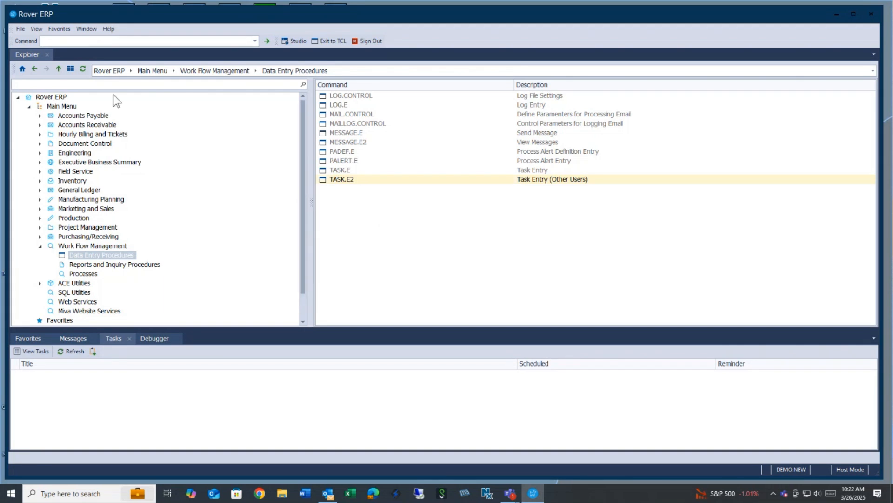
In User Settings, tick Forward to Email for inbox notifications and save, confirming the record-changed prompt.
left_click(19, 29)
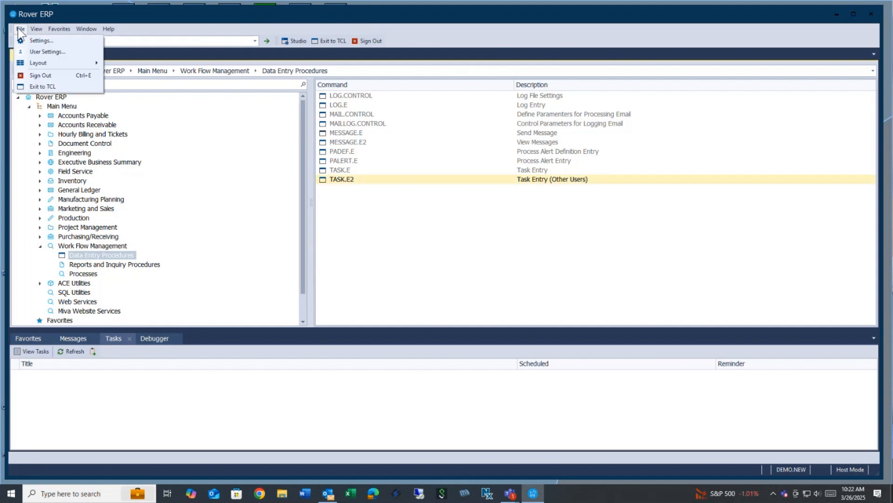
left_click(29, 52)
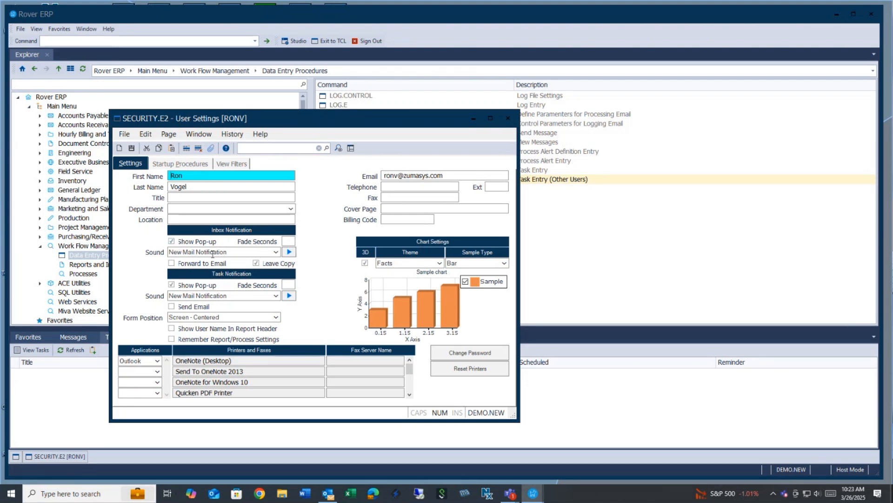
left_click(171, 263)
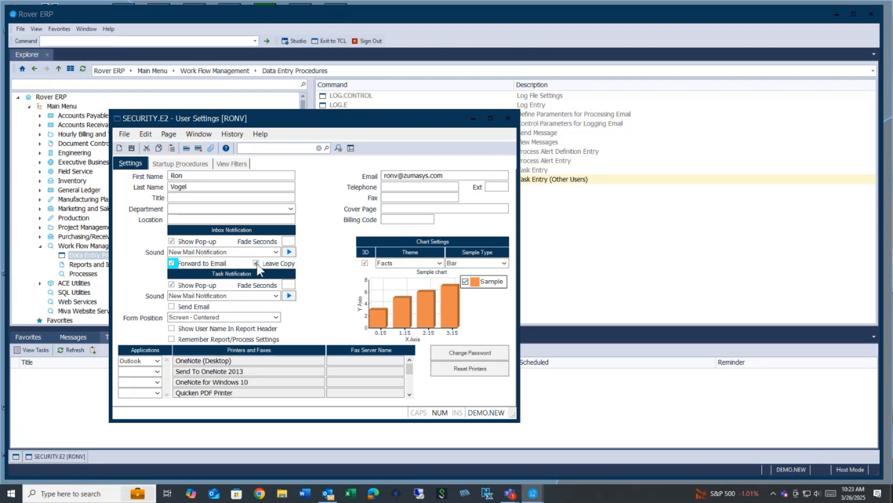
left_click(442, 179)
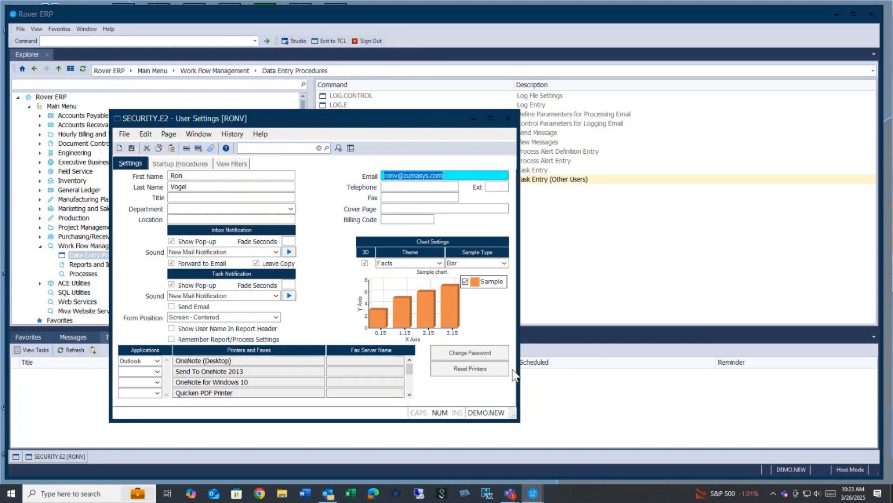
left_click(120, 148)
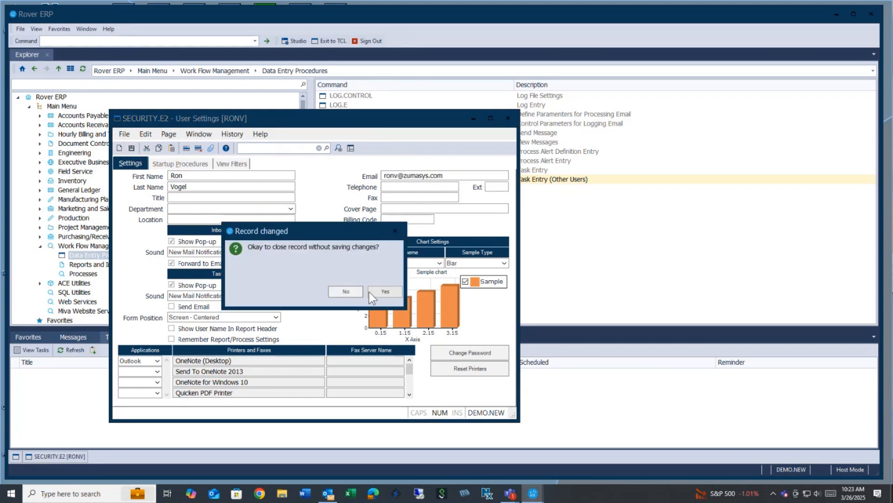
left_click(370, 292)
left_click(131, 149)
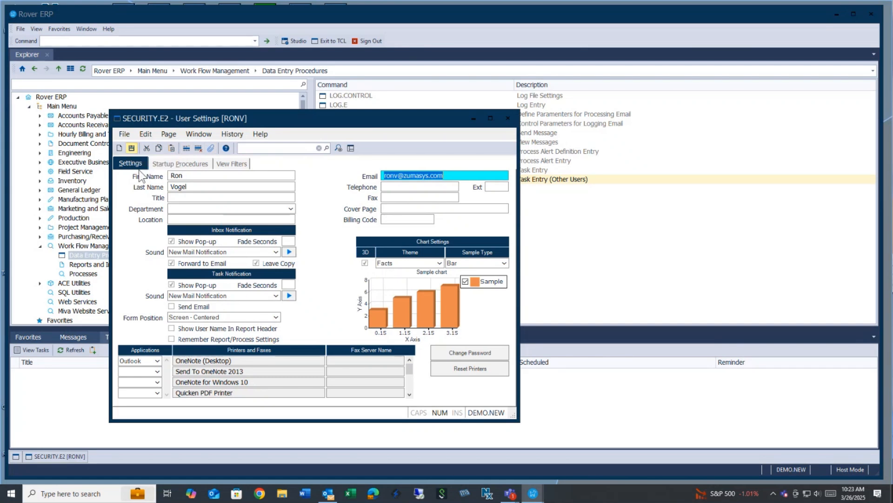
Dismiss the settings-saved message and select PADEF.E in the Explorer list.
left_click(385, 291)
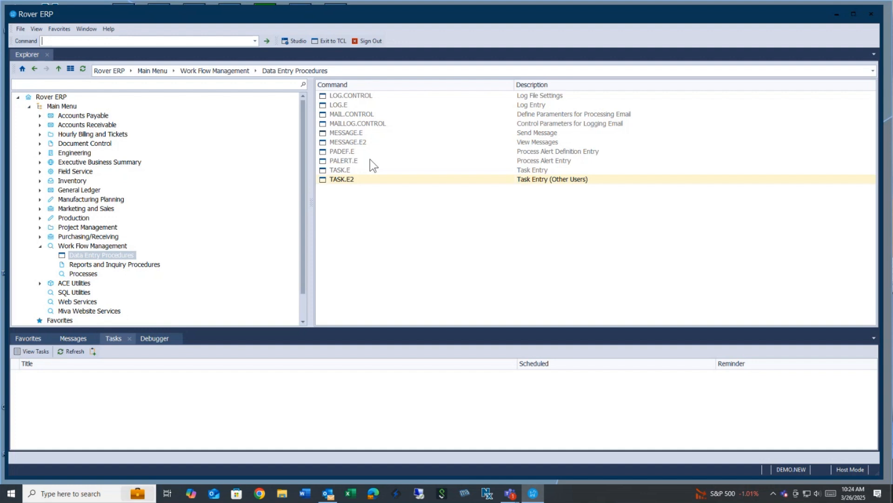
left_click(346, 149)
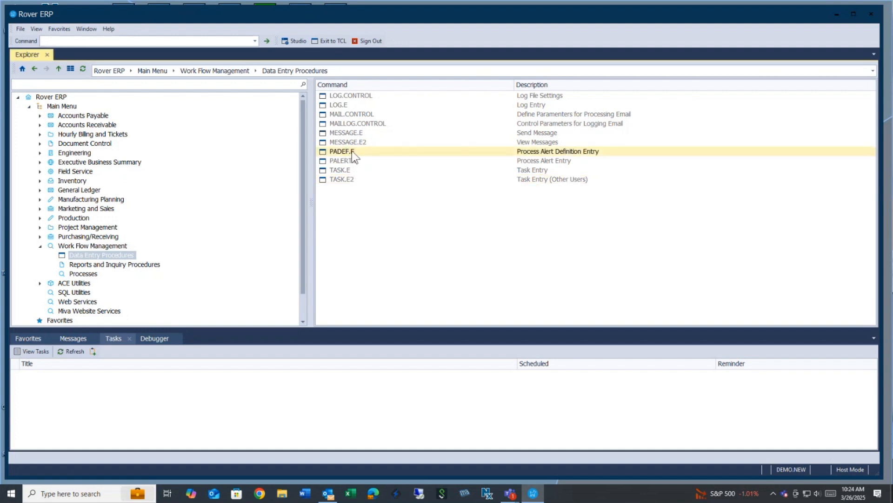
Open PADEF.E and load CUST.NEW from the list of definitions by name.
double_click(352, 152)
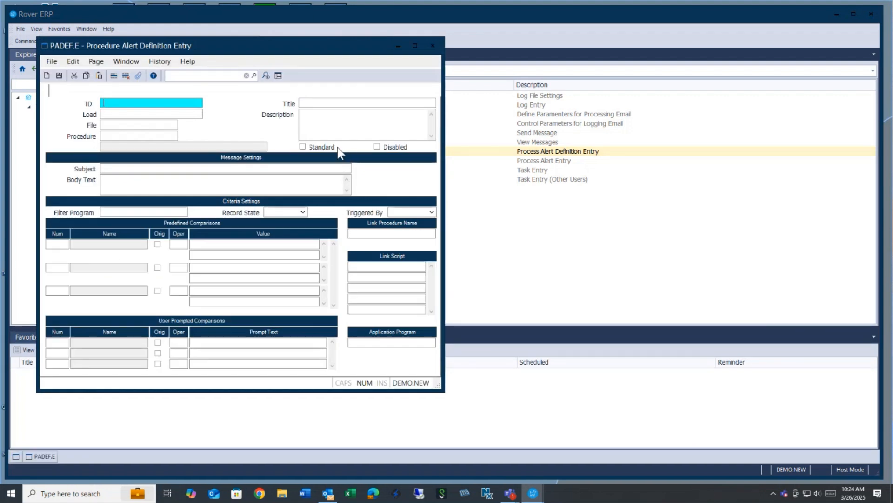
right_click(186, 103)
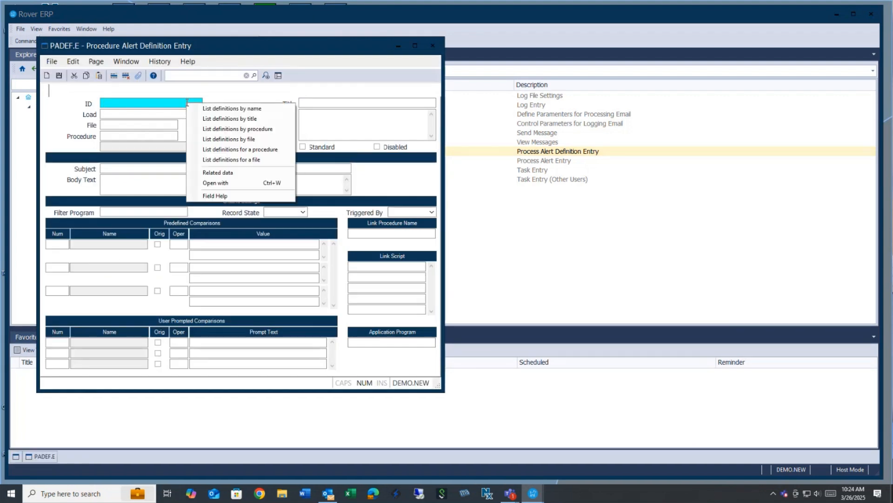
left_click(213, 110)
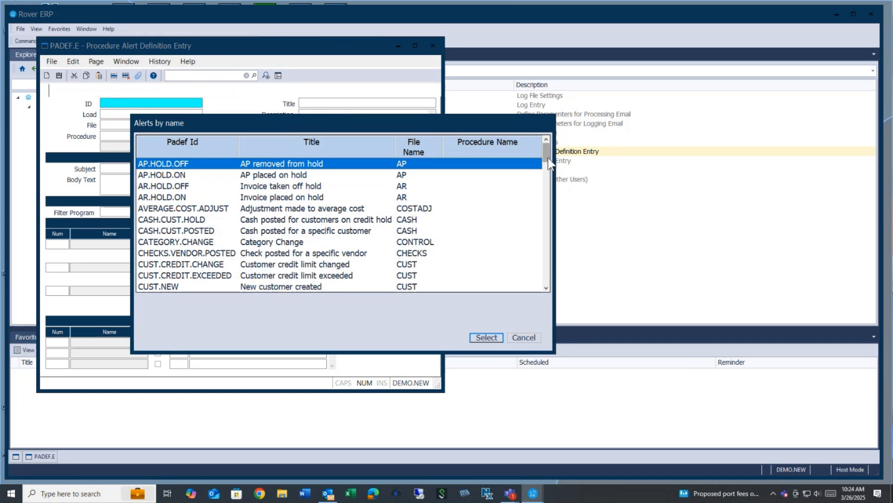
mouse_move(548, 159)
left_mouse_down()
mouse_move(548, 188)
mouse_move(545, 176)
left_mouse_up()
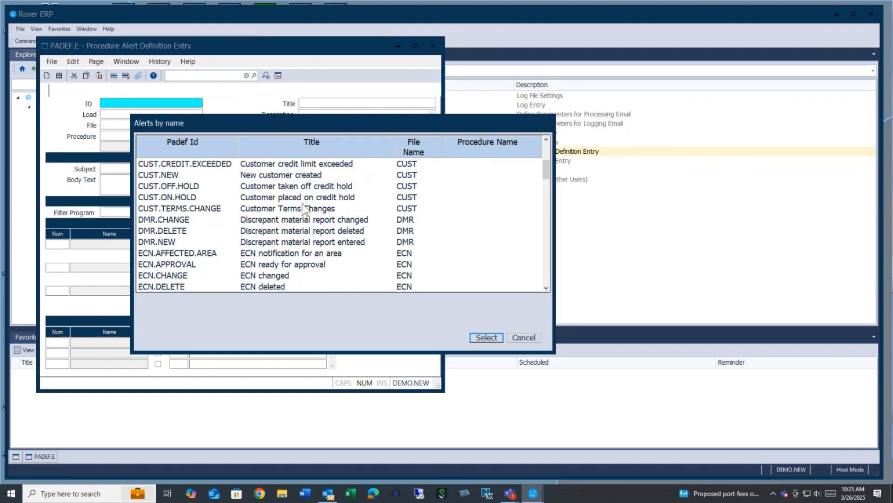
double_click(177, 177)
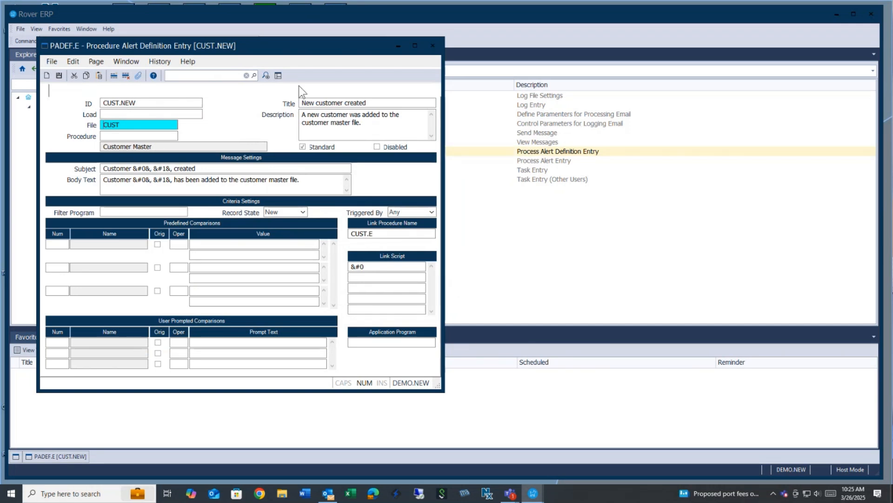
double_click(123, 126)
left_click(120, 135)
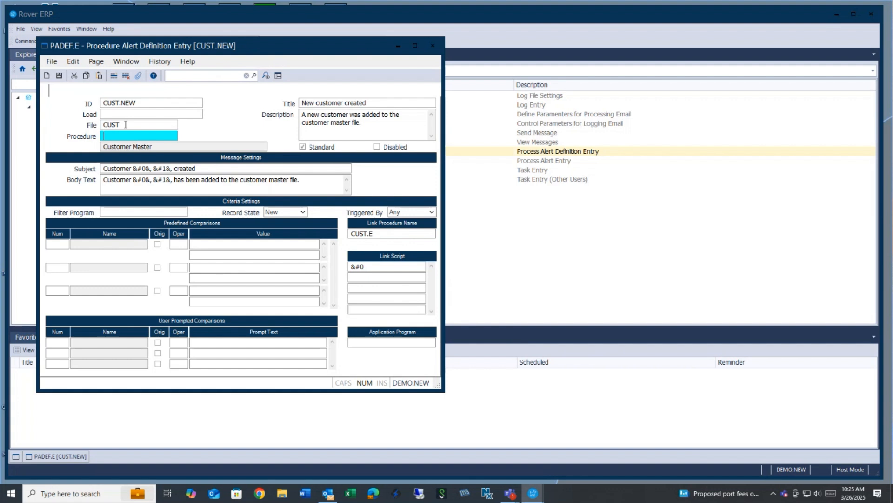
double_click(125, 125)
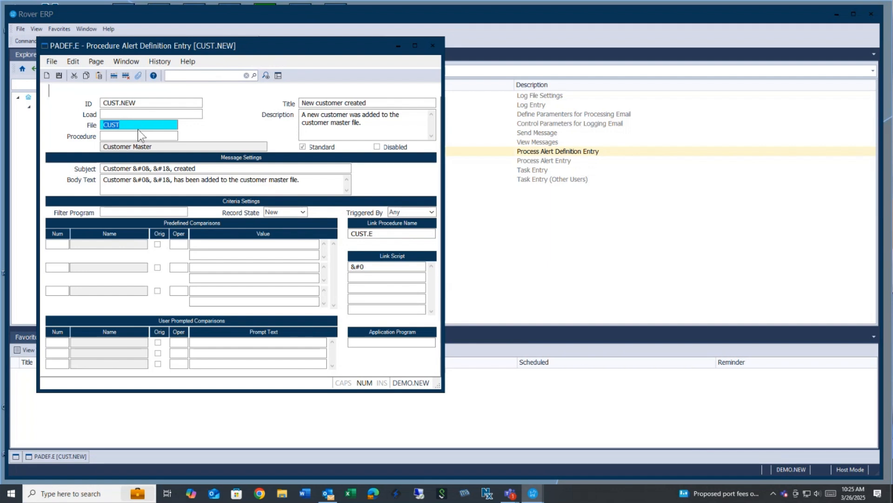
left_click(370, 102)
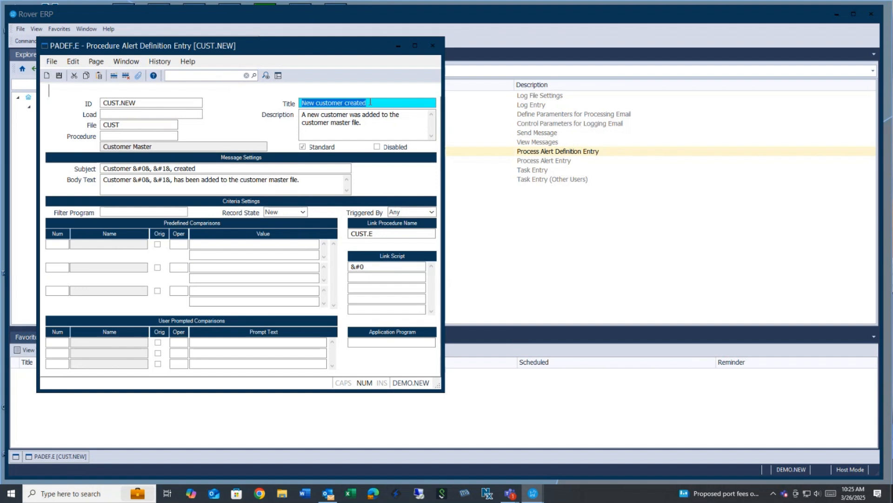
left_click(398, 128)
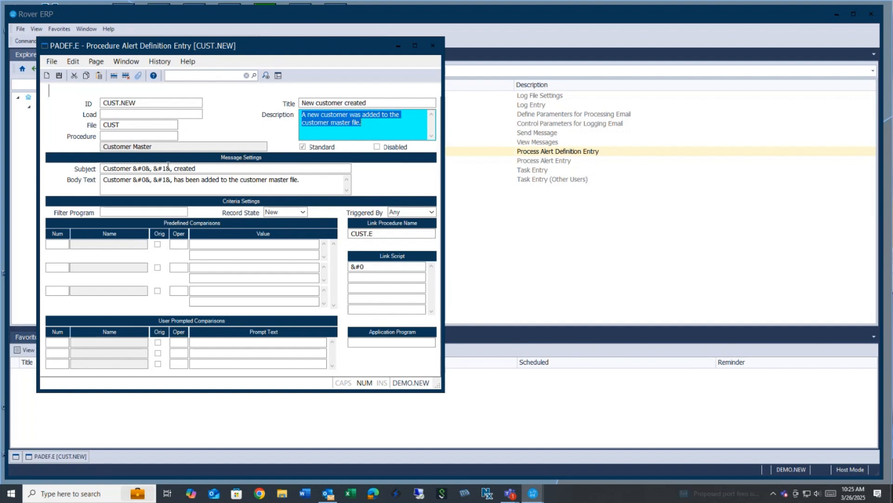
left_click(200, 168)
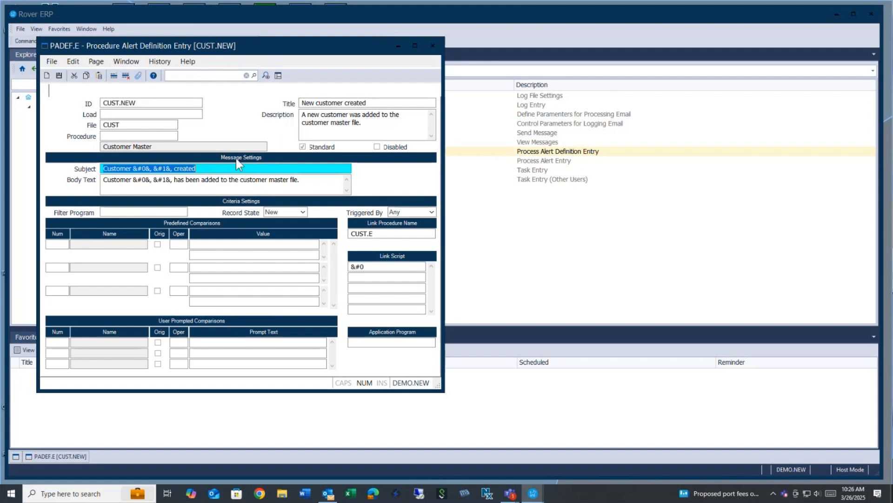
right_click(201, 169)
left_click(222, 176)
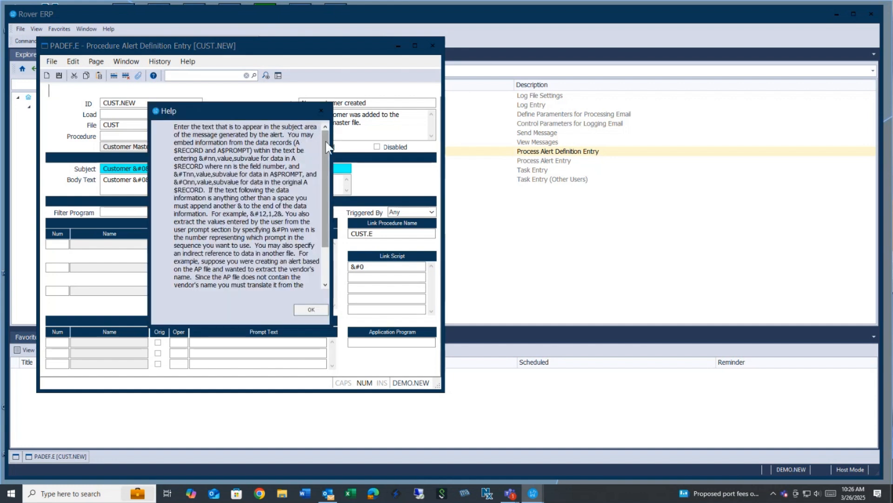
mouse_move(322, 140)
left_mouse_down()
mouse_move(331, 186)
mouse_move(331, 152)
left_mouse_up()
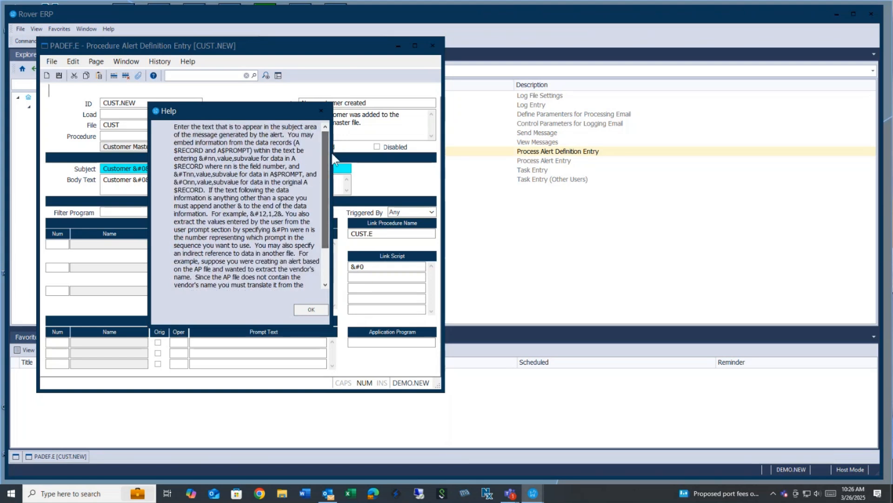
left_click(312, 308)
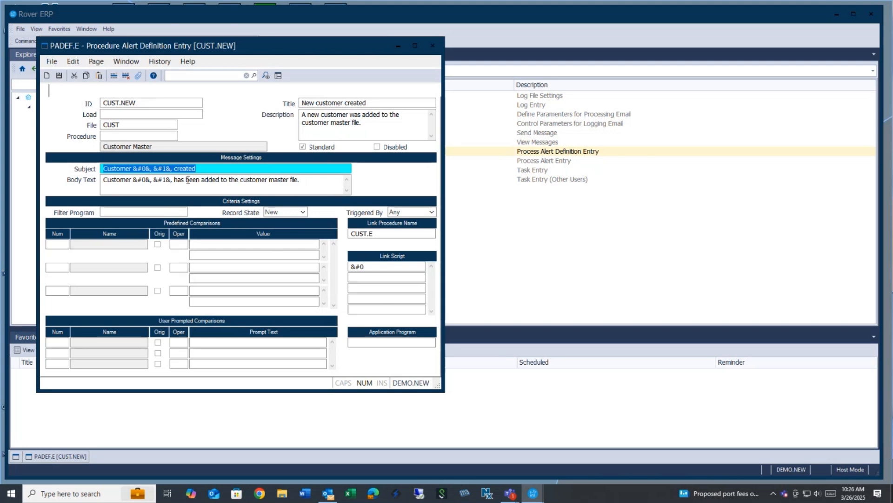
Leave CUST.NEW's Record State as New and clear the form to a blank definition.
left_click(291, 212)
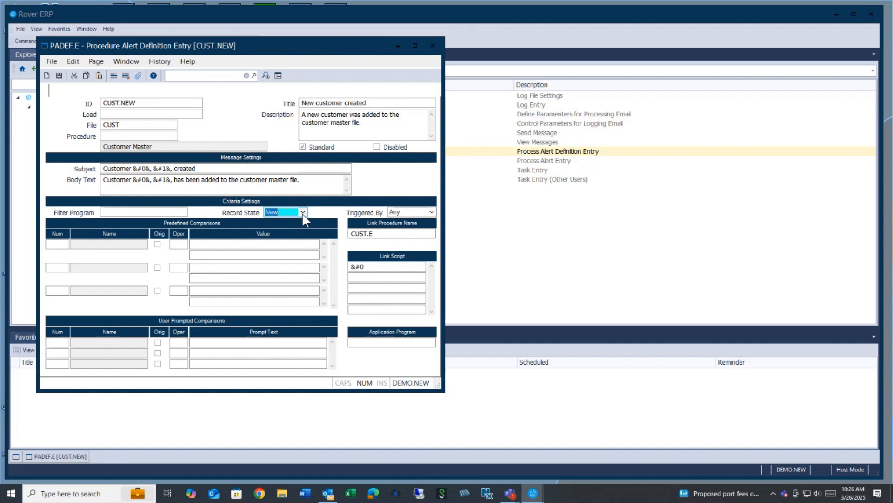
left_click(302, 213)
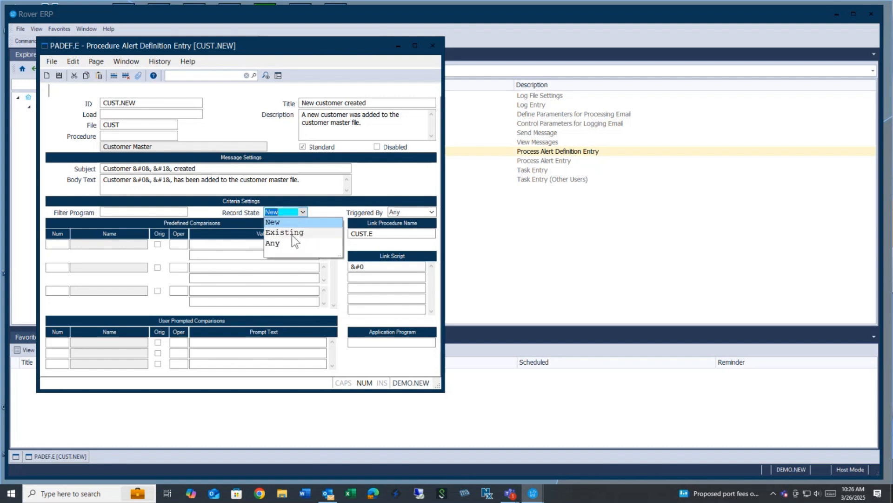
left_click(290, 222)
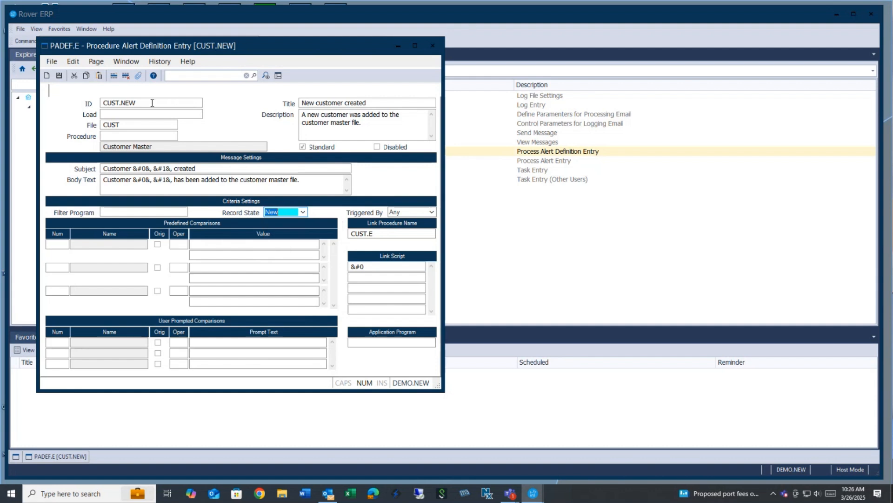
left_click(46, 75)
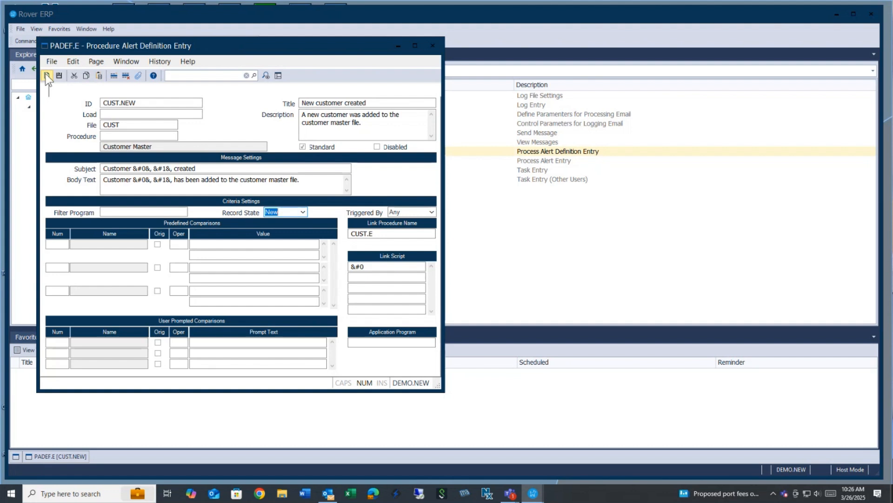
List alert definitions by name and load RECEIPTS.PART into the form.
right_click(130, 104)
left_click(144, 105)
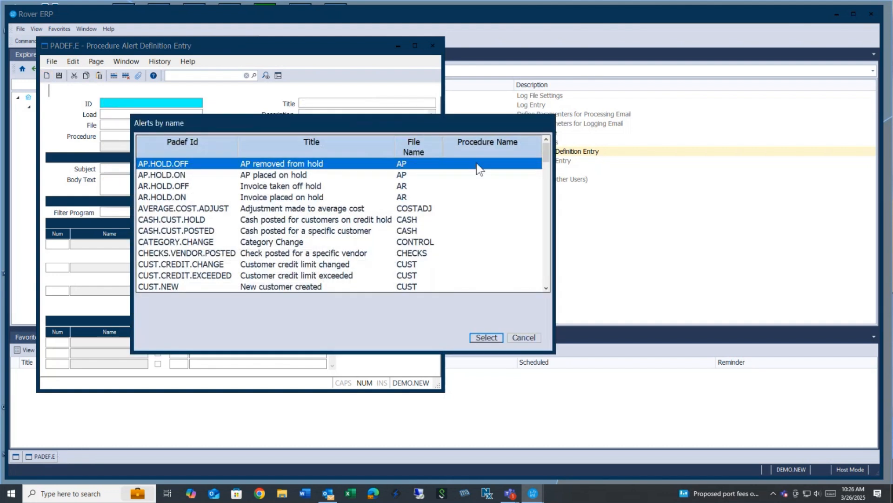
left_click_drag(546, 155, 543, 231)
left_click(195, 222)
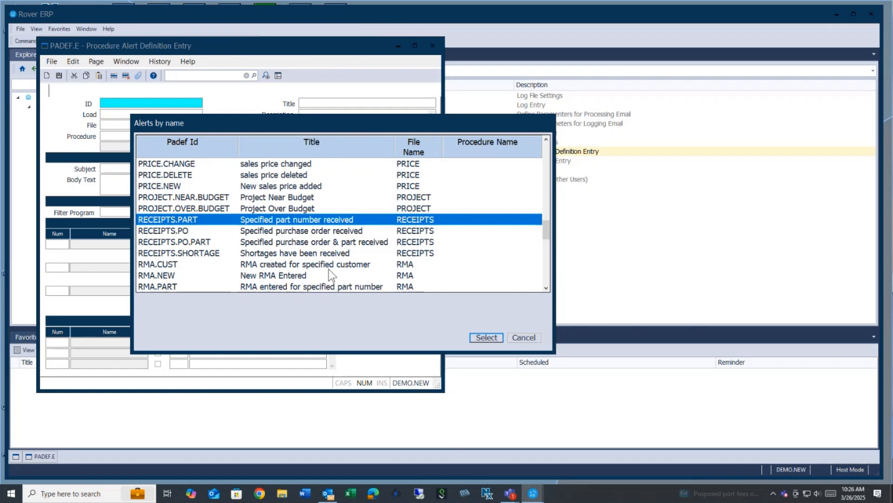
left_click(484, 337)
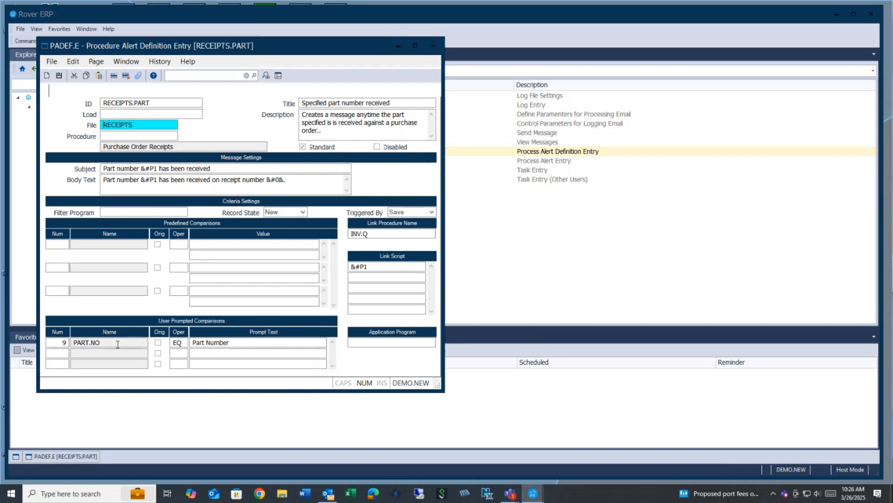
Inspect the Part Number prompt, INV.Q link procedure and link script, then close PADEF.E.
left_click(238, 341)
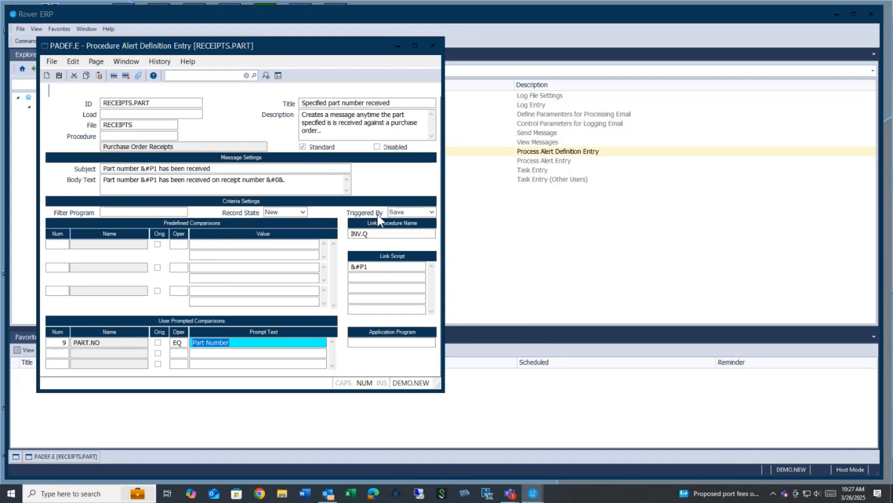
left_click(380, 232)
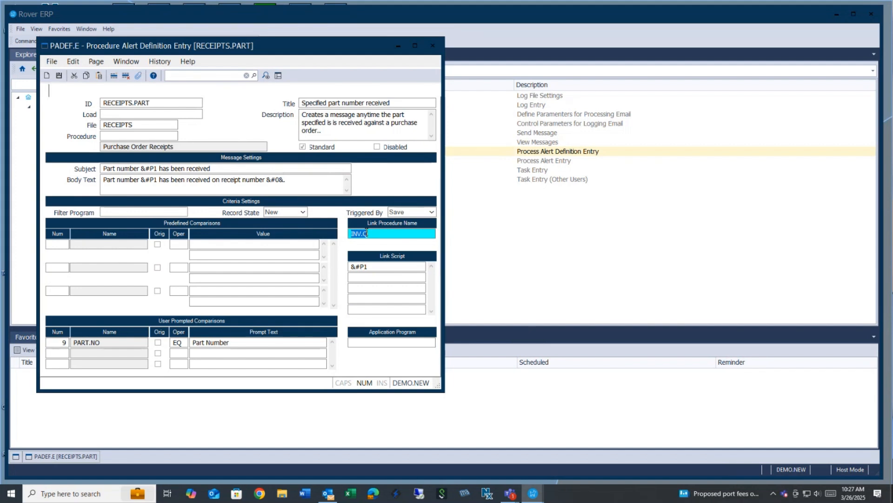
left_click(373, 266)
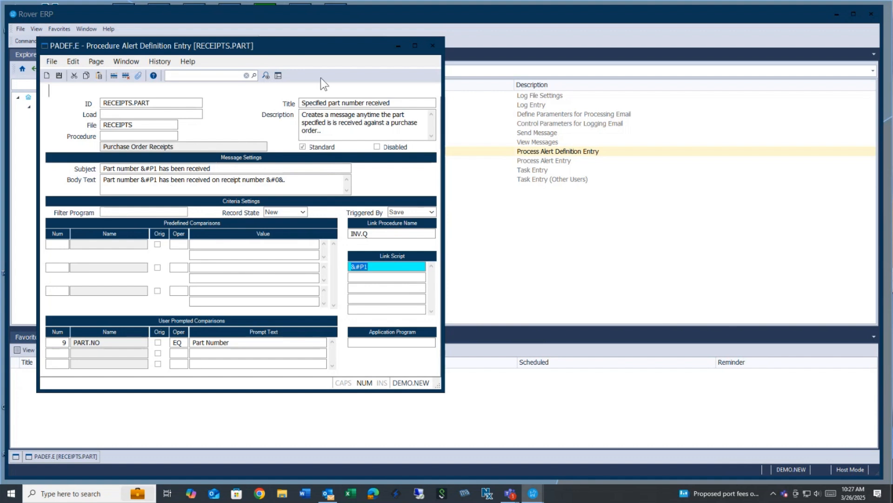
left_click(155, 104)
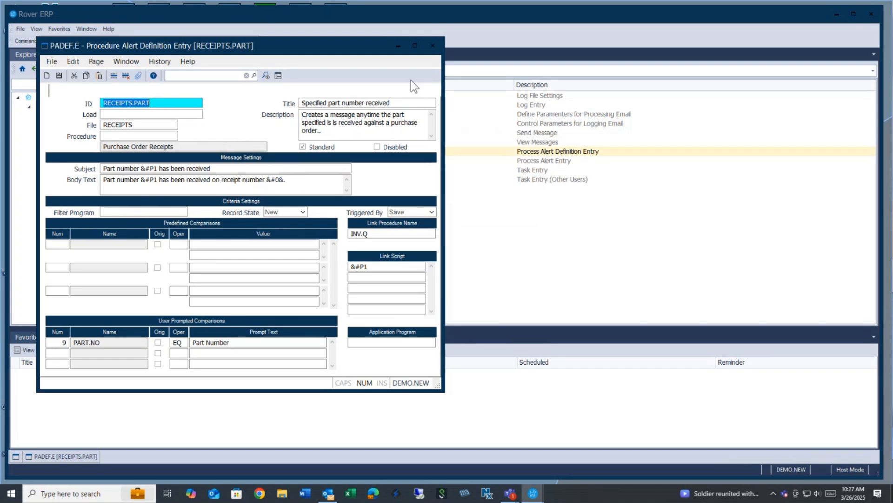
left_click(431, 46)
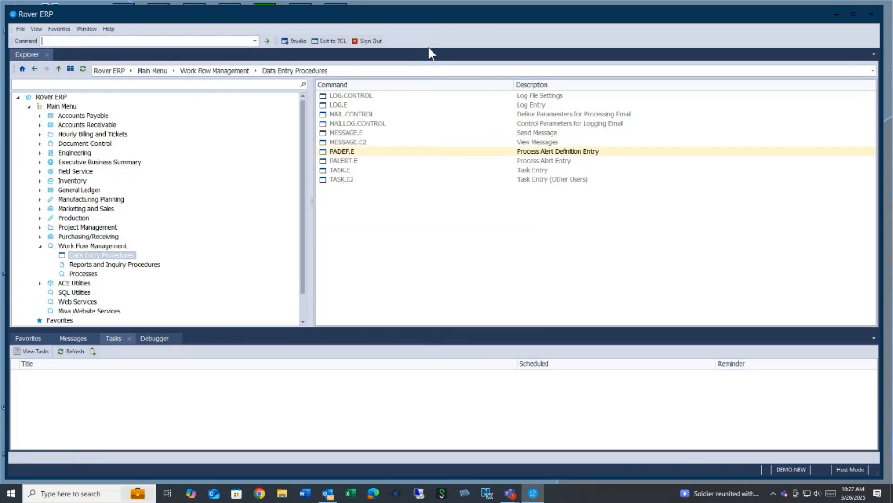
Open PALERT.E and start a persistent alert using the CUST.NEW definition.
double_click(356, 161)
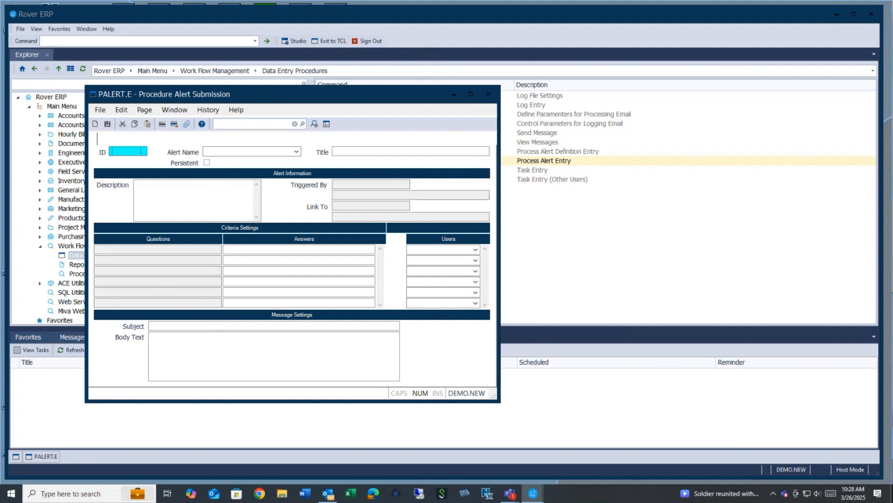
left_click(296, 151)
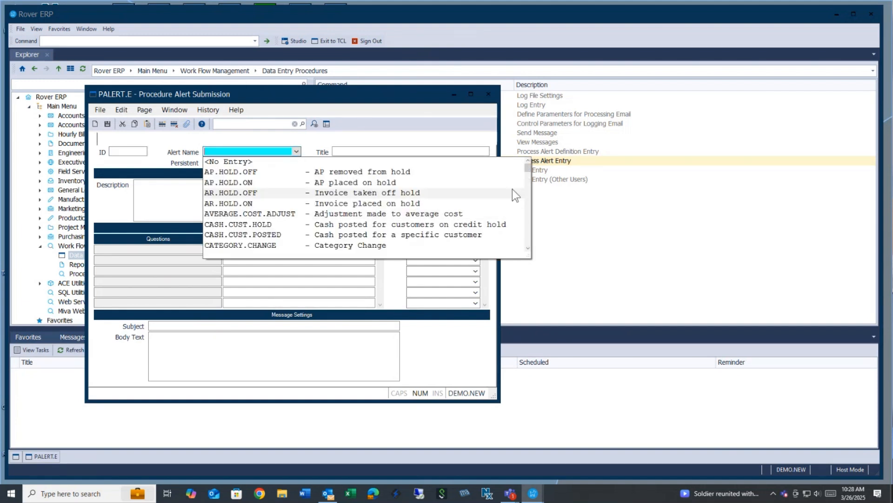
left_click_drag(528, 168, 530, 186)
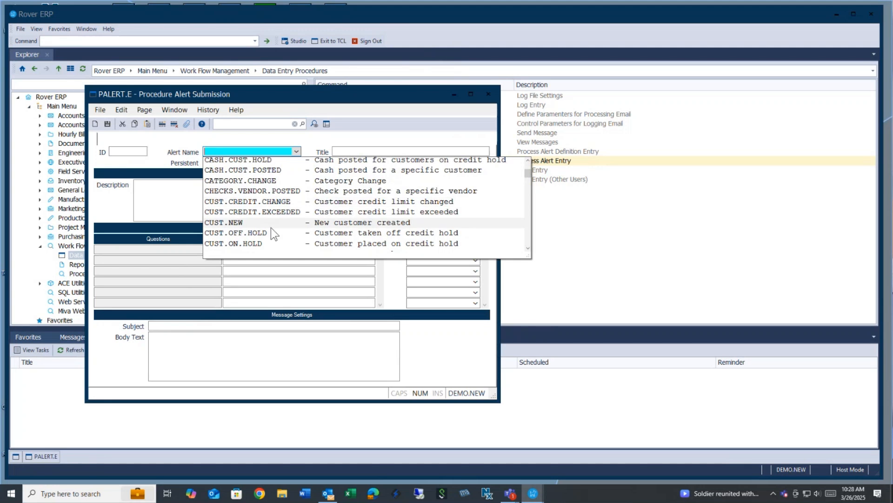
left_click(247, 222)
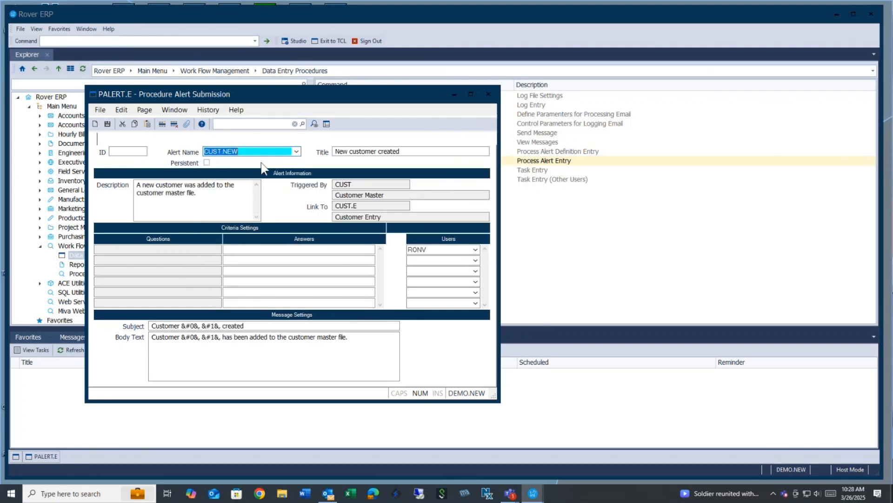
left_click(206, 163)
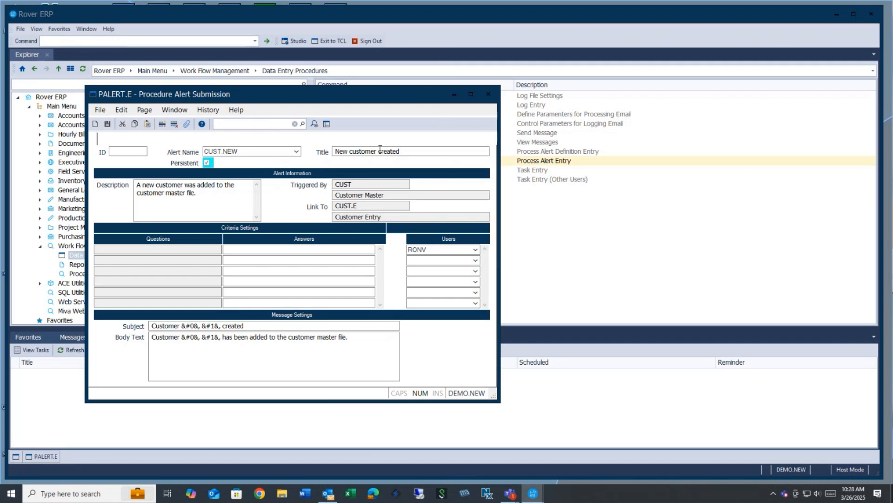
Replace the original recipient with a different user and save the alert submission.
left_click(249, 153)
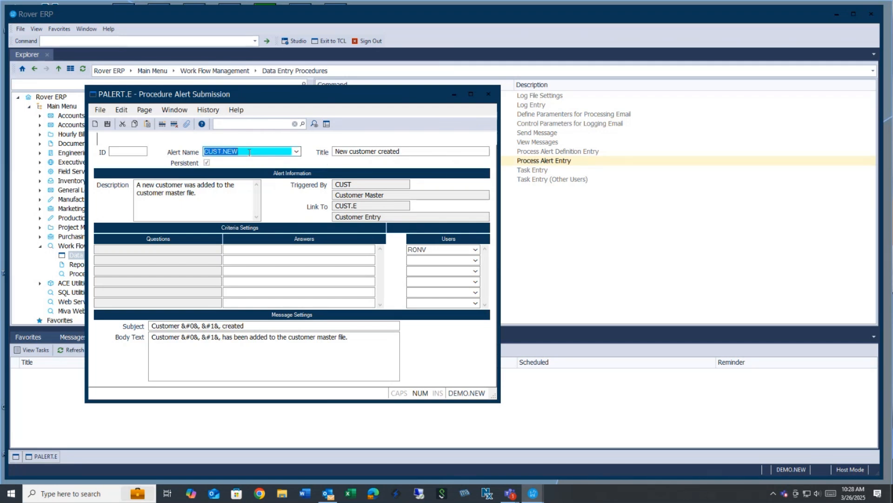
key("Tab")
key("Tab")
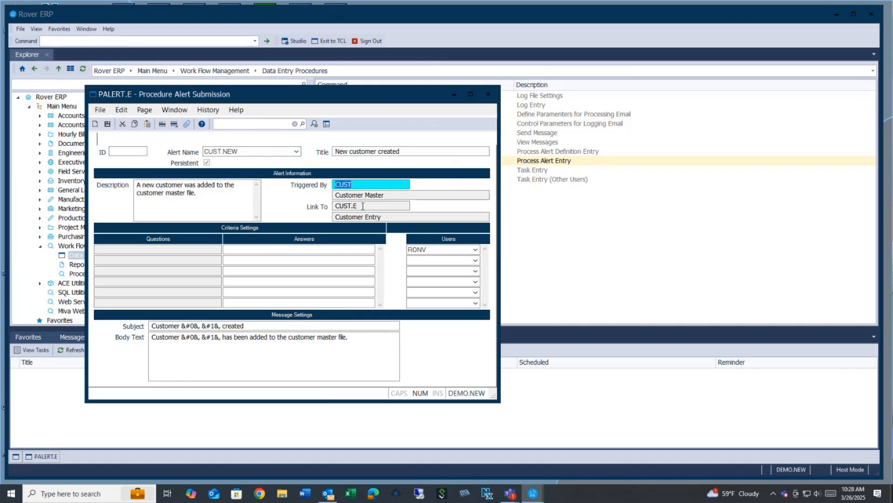
key("Tab")
left_click(444, 250)
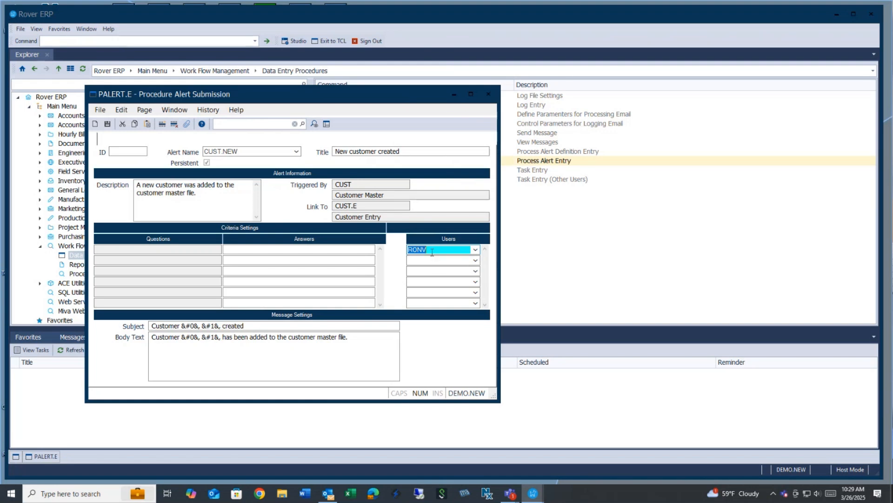
left_click(476, 260)
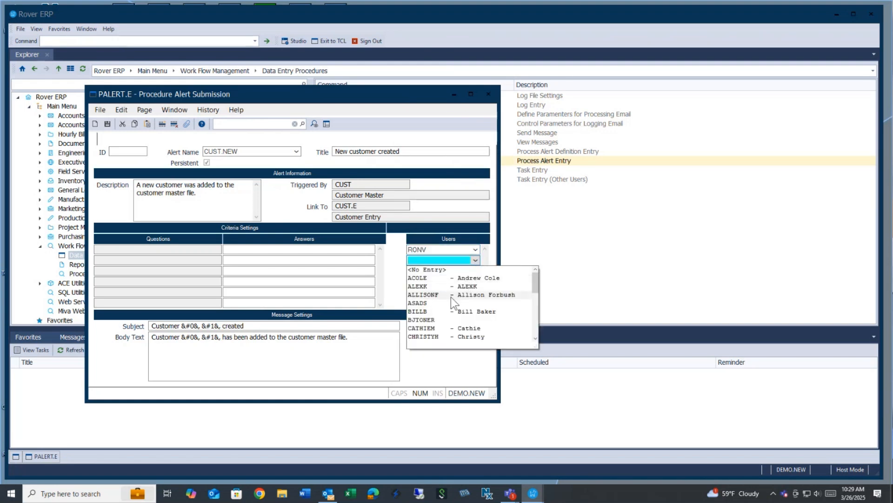
left_click(433, 312)
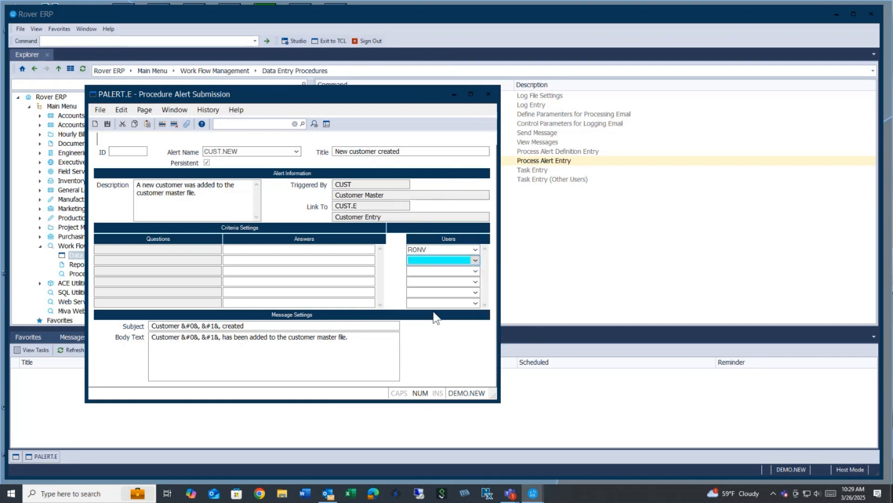
left_click(438, 250)
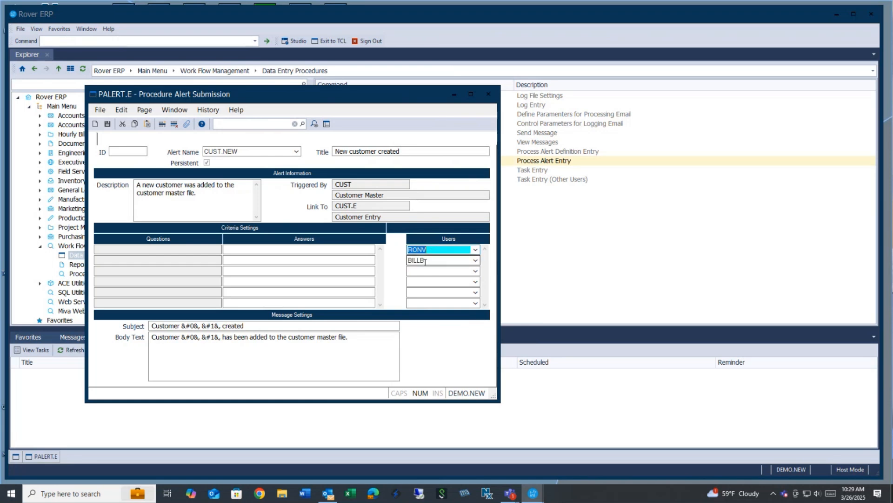
key("ctrl+Delete")
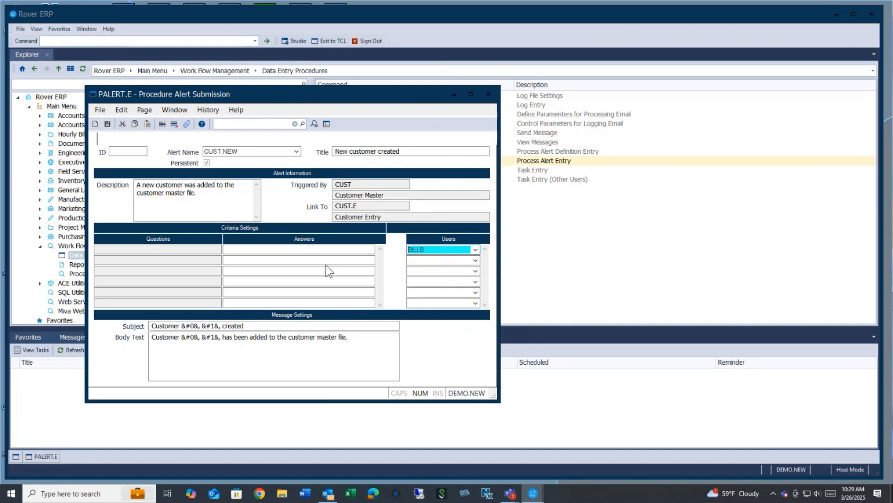
left_click(108, 123)
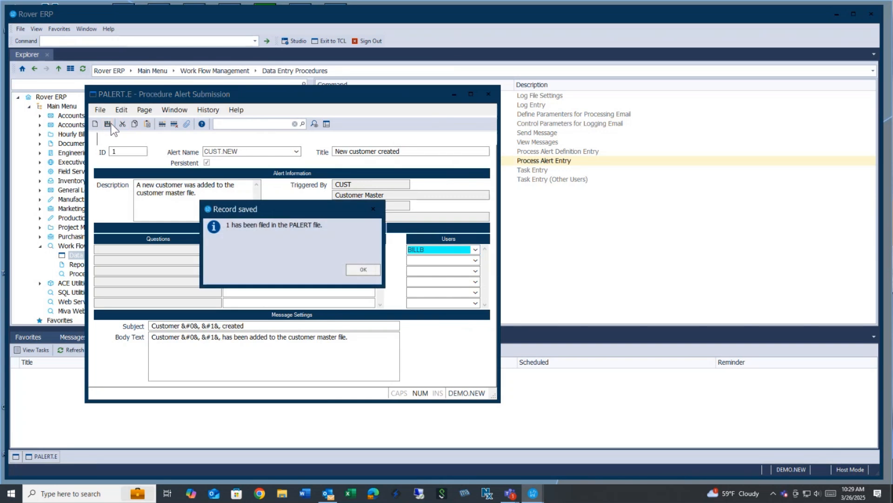
Reload alert 1 to review its Triggered By and CUST.NEW name, then start a blank record.
left_click(361, 271)
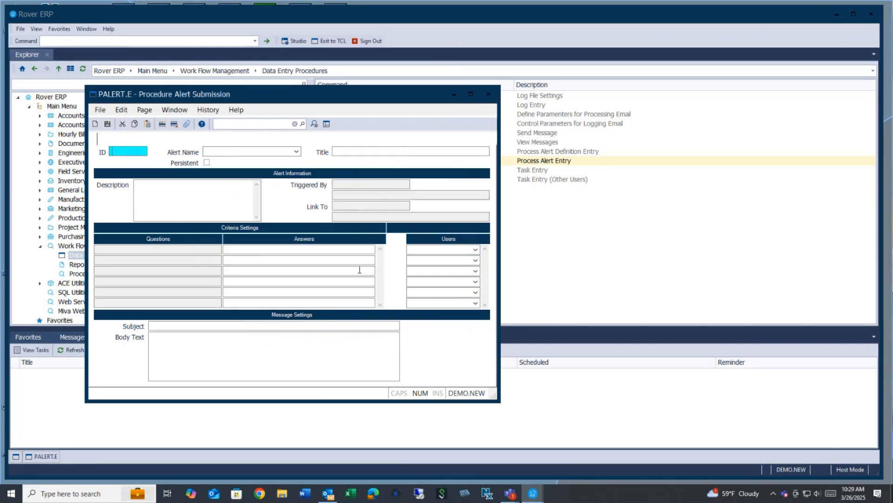
type("1")
key("Return")
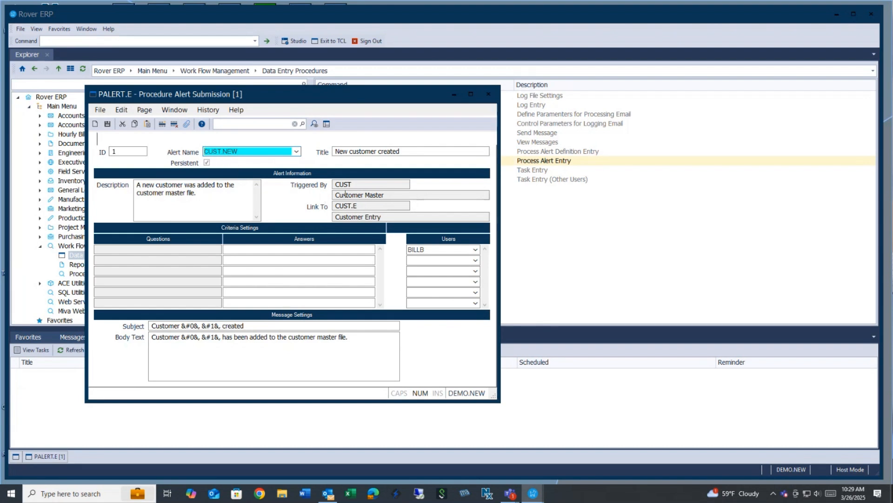
left_click(363, 183)
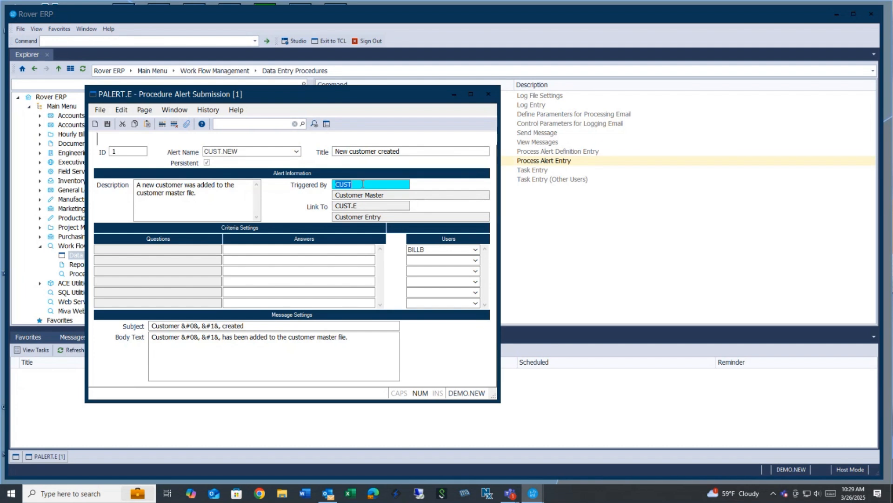
left_click(242, 149)
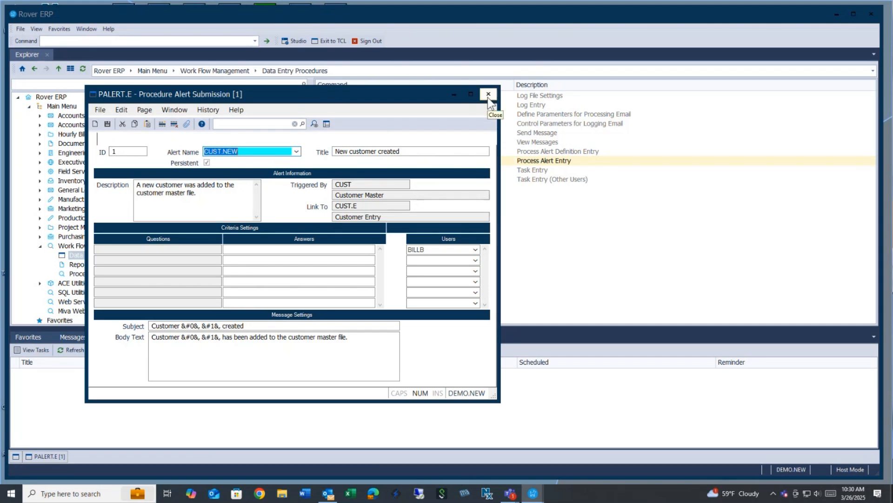
left_click(95, 124)
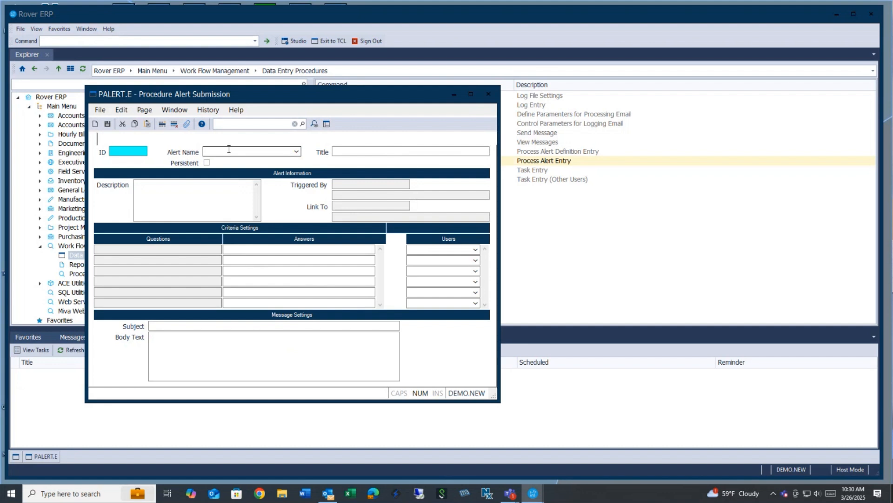
Choose RECEIPTS.PART as the alert name for the new submission.
left_click(265, 152)
left_click(297, 152)
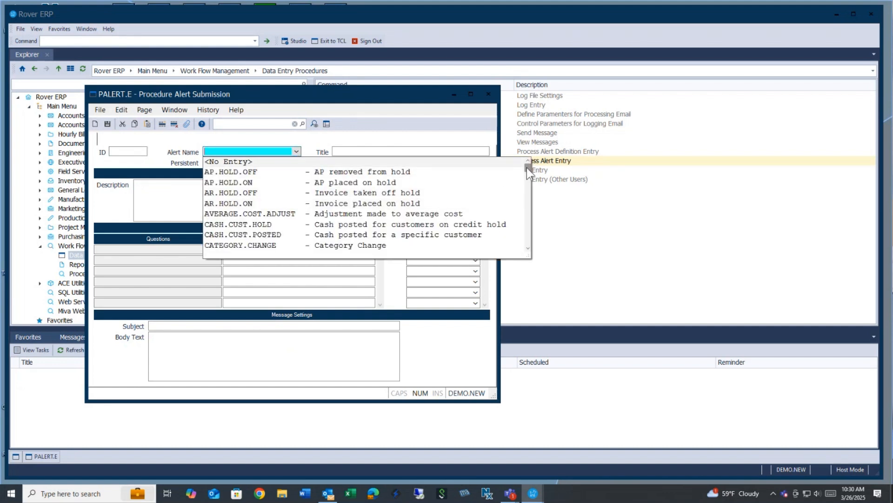
left_click_drag(527, 168, 527, 214)
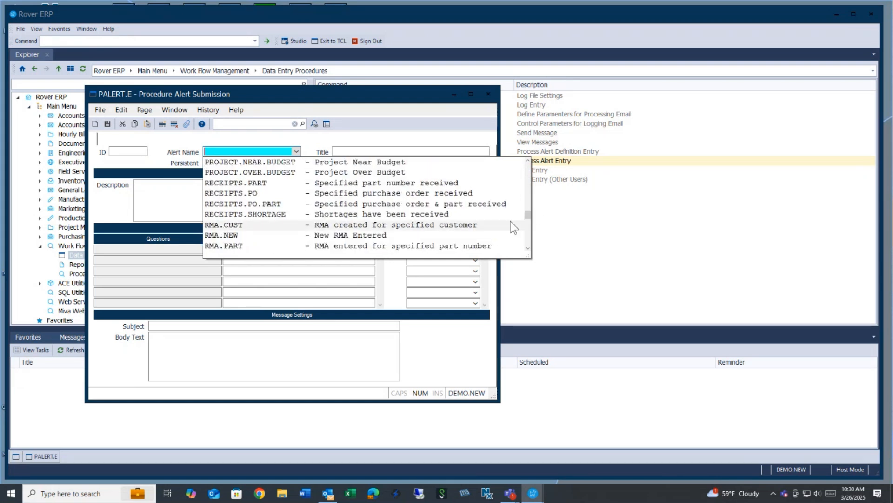
left_click(319, 183)
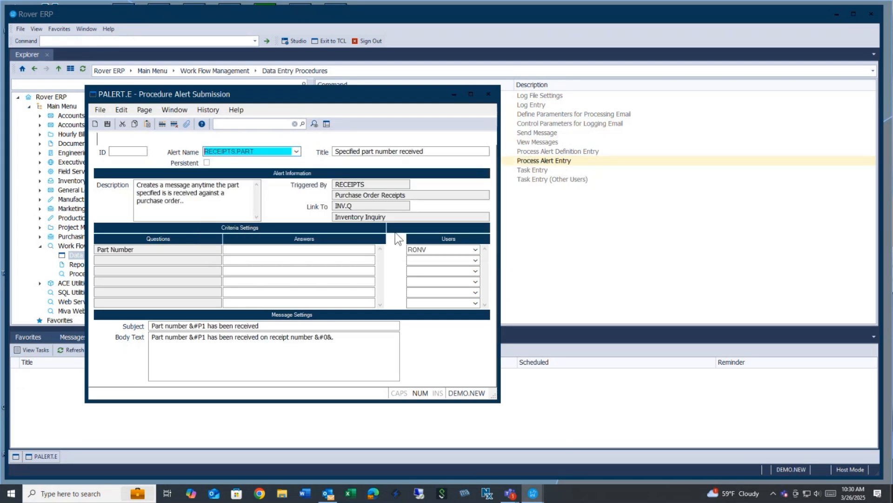
Answer the Part Number question with 110-51-52-C and save the alert as record 2.
left_click(137, 250)
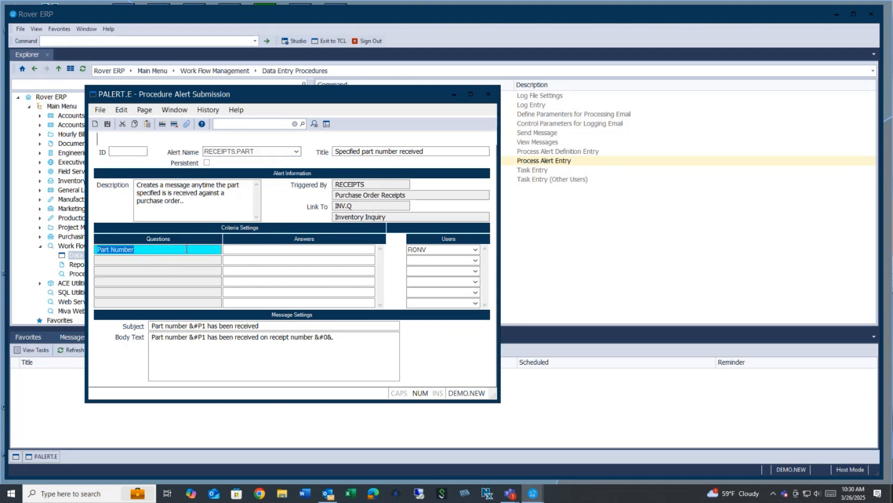
left_click(249, 249)
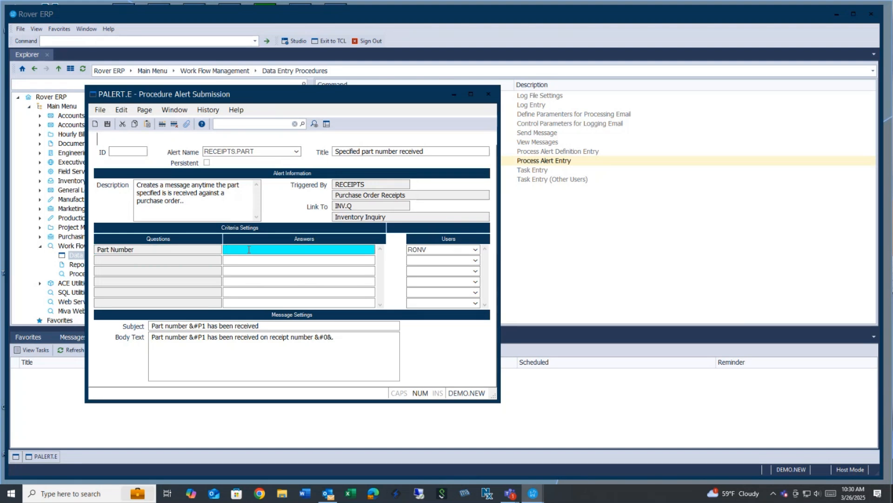
type("110-51-52-c")
key("Return")
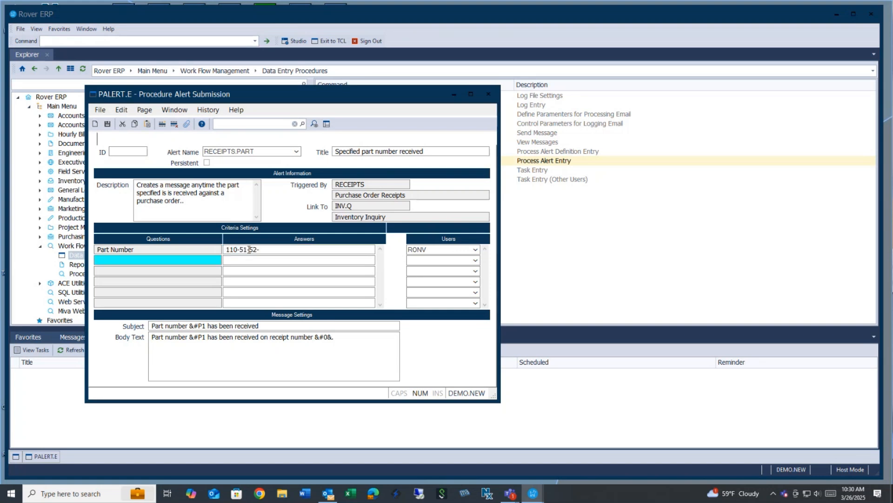
left_click(281, 249)
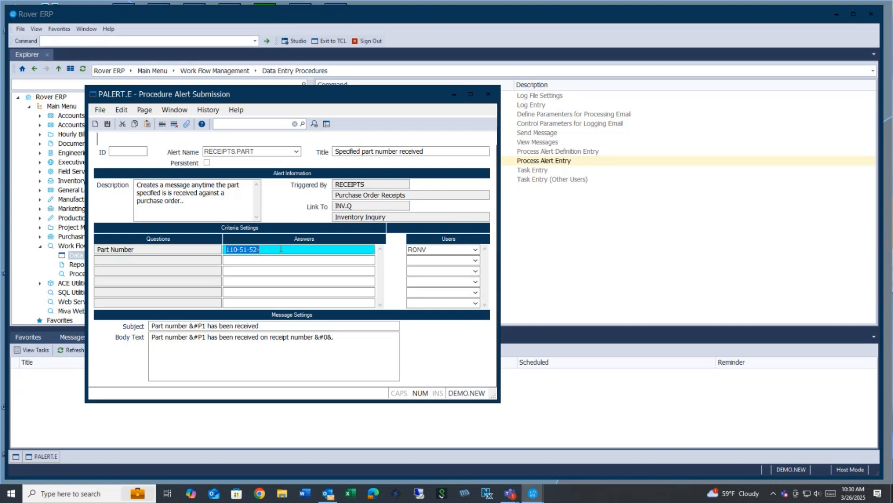
key("End")
type("c")
key("Caps_Lock")
key("BackSpace")
type("C")
key("Return")
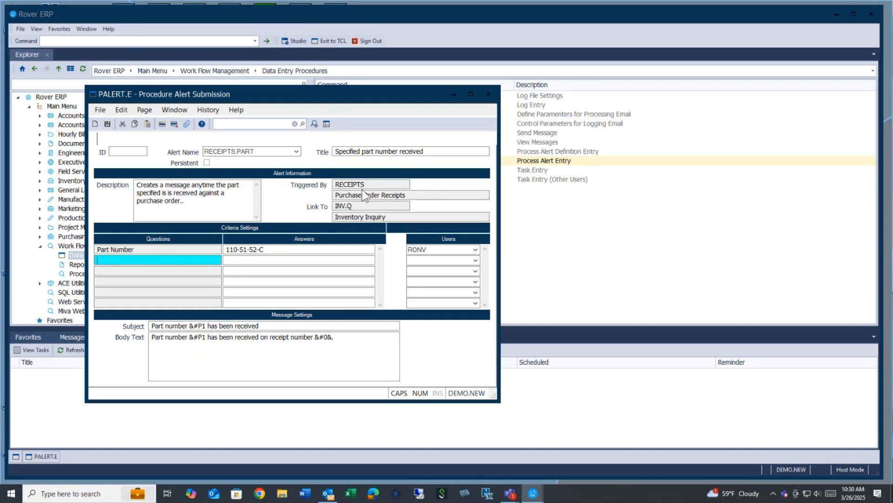
left_click(108, 123)
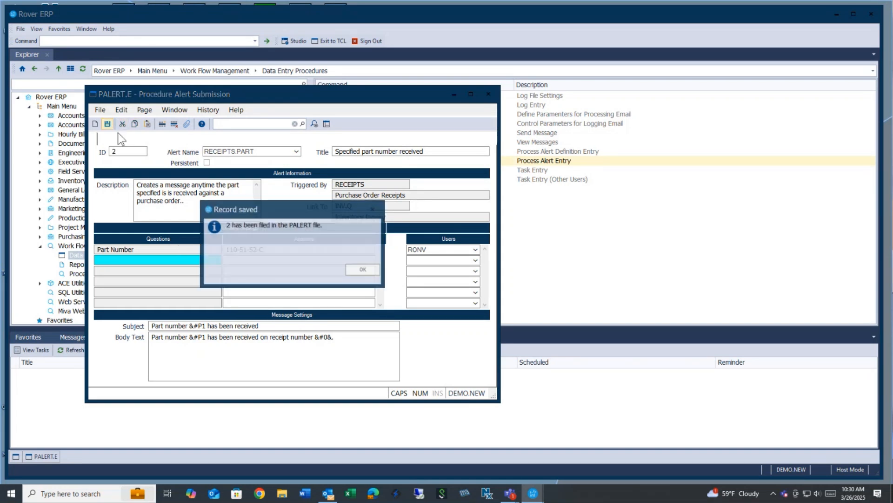
left_click(363, 270)
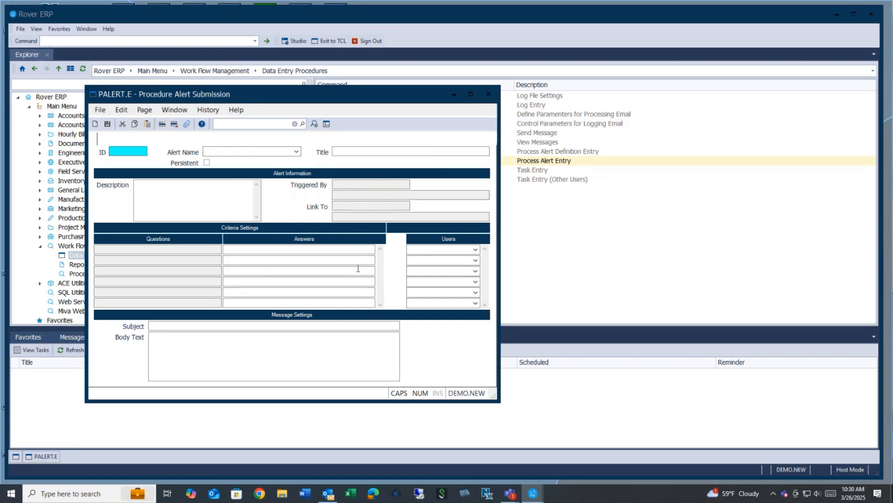
type("2")
key("Return")
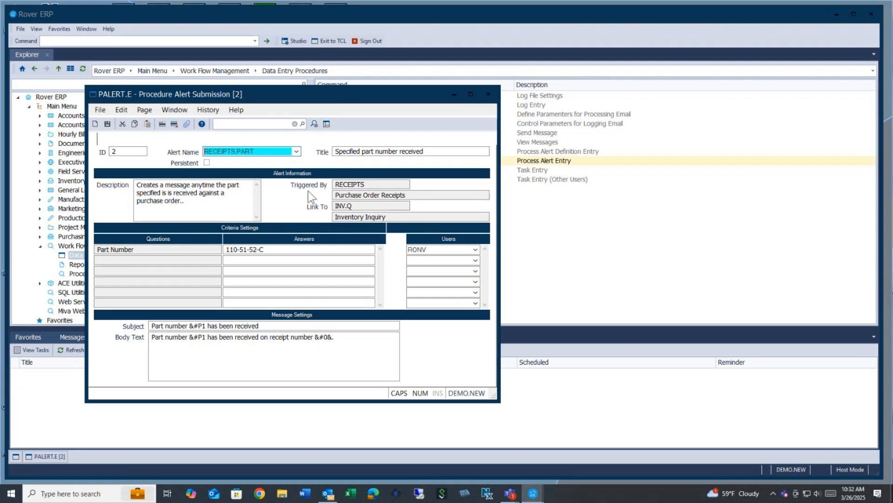
left_click(95, 125)
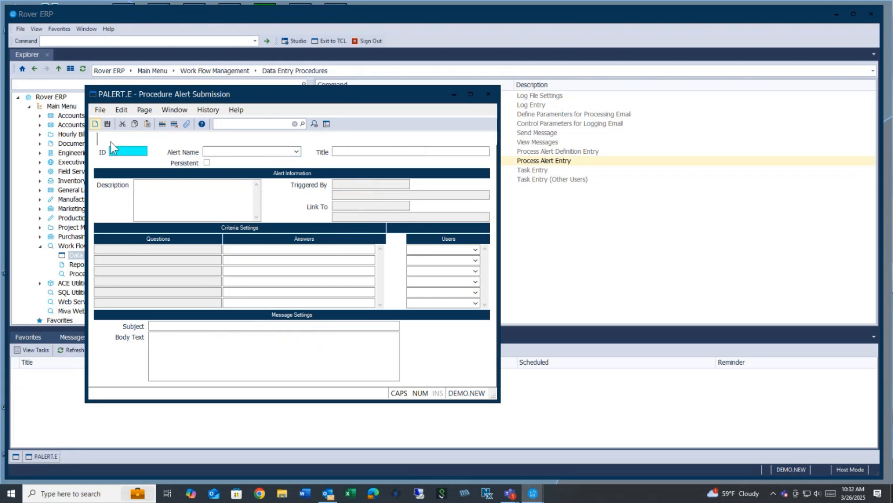
right_click(127, 152)
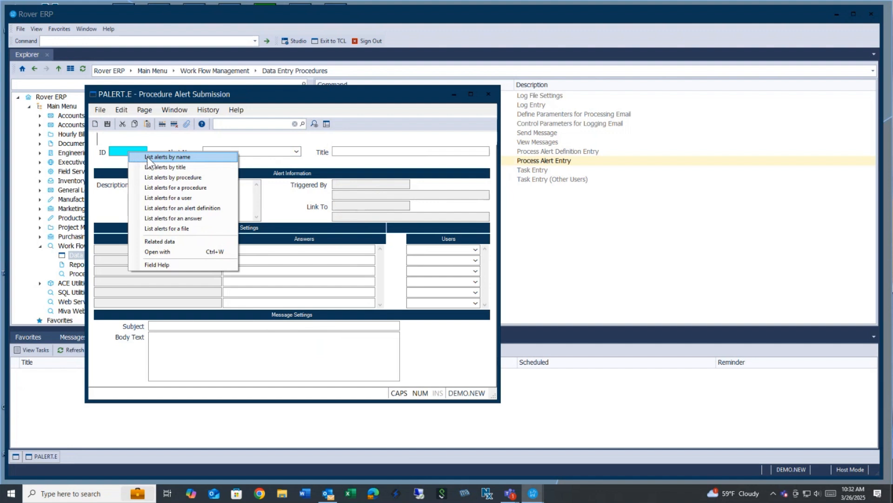
left_click(148, 157)
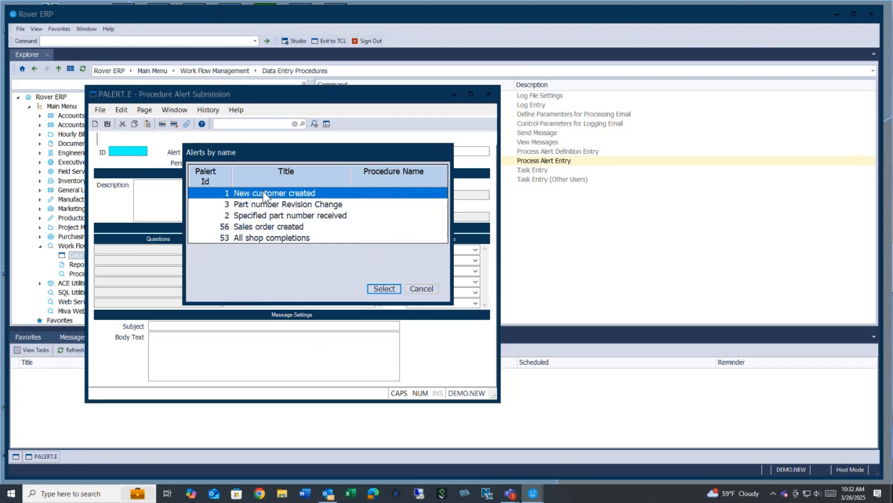
left_click(266, 215)
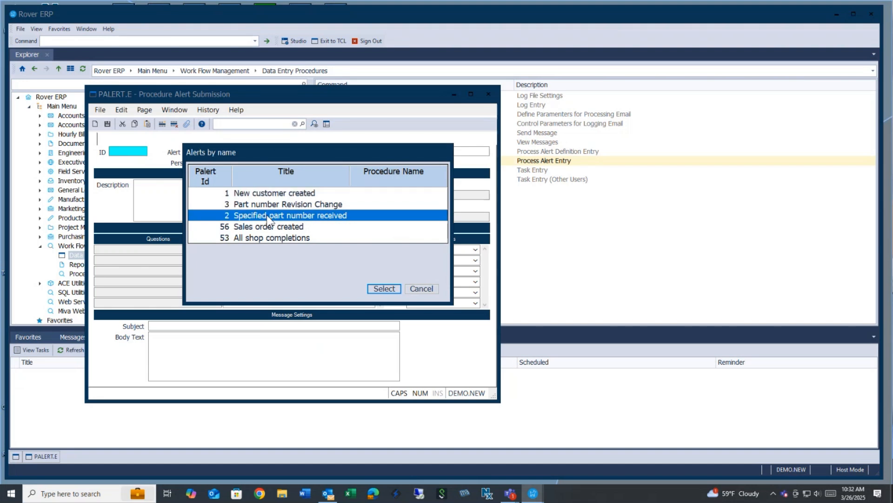
left_click(272, 206)
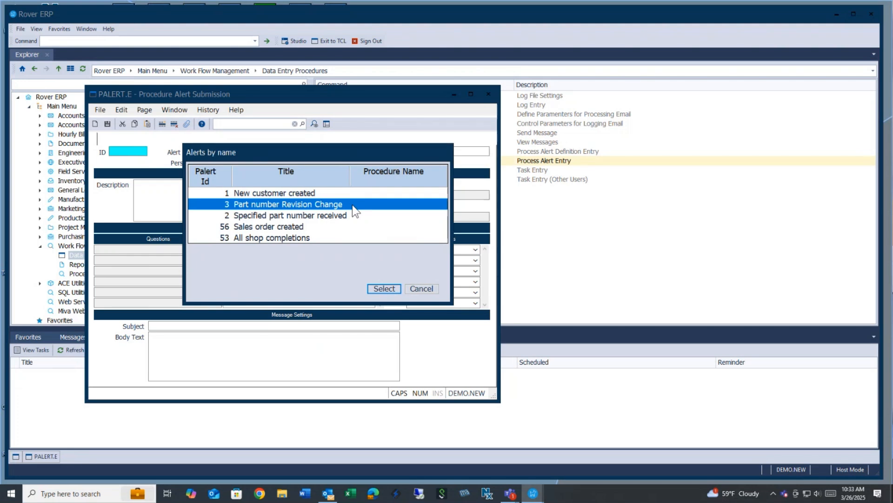
left_click(305, 226)
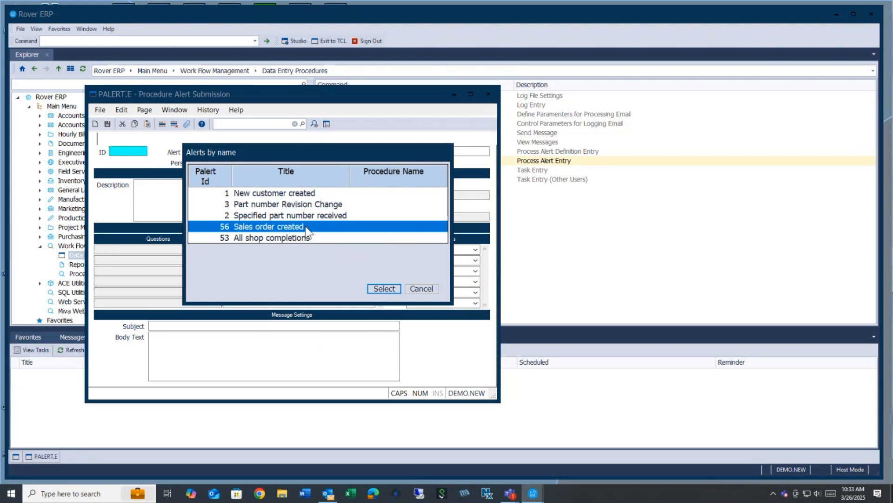
left_click(311, 239)
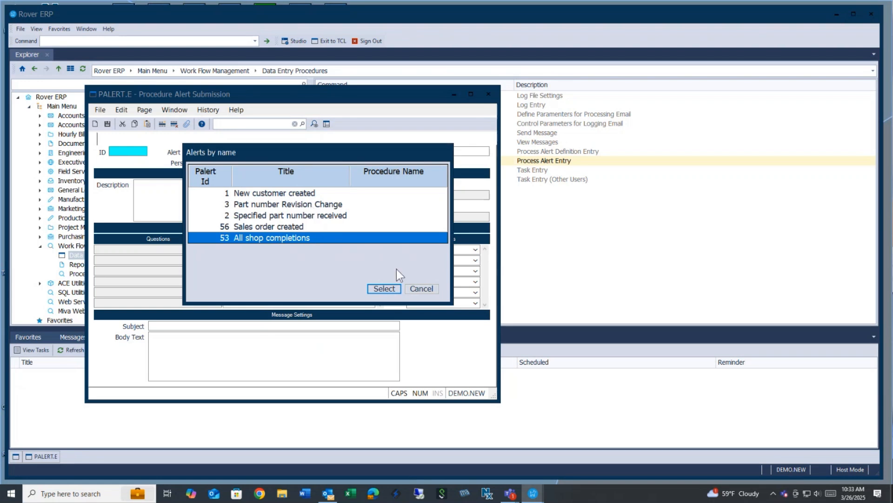
left_click(422, 289)
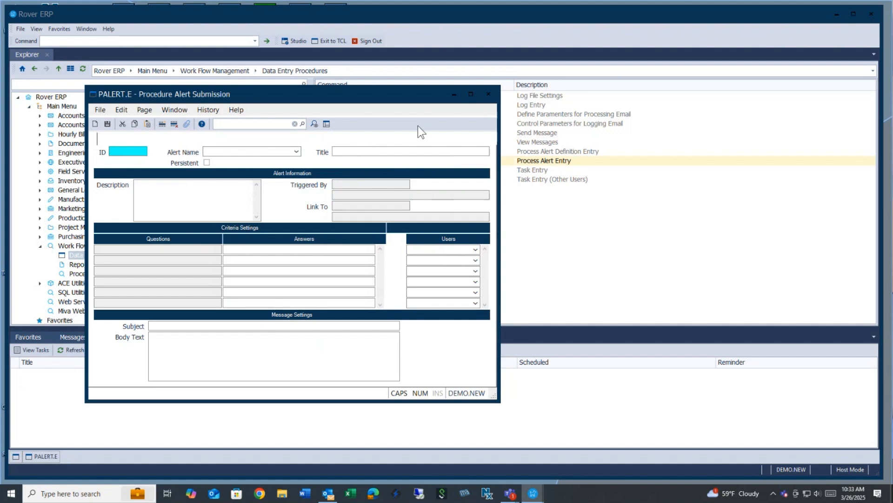
Close the alert submission, open Process Alert Definition Entry and browse definitions by name.
left_click(488, 95)
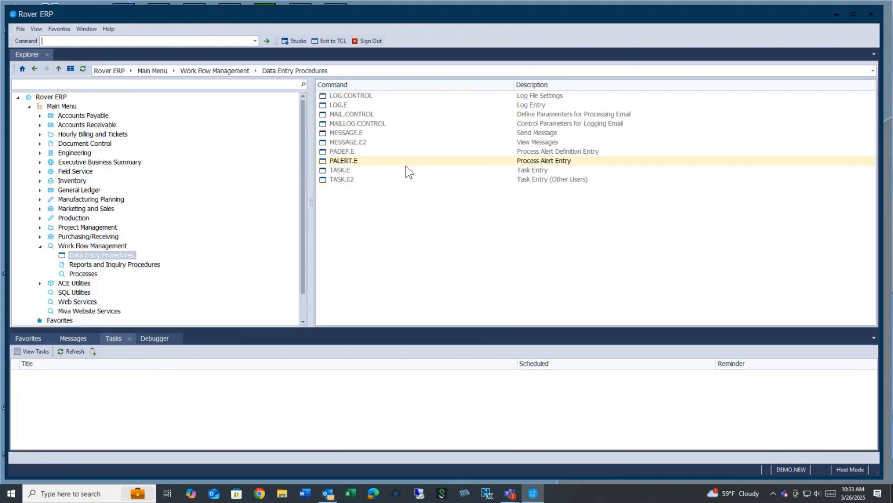
double_click(350, 152)
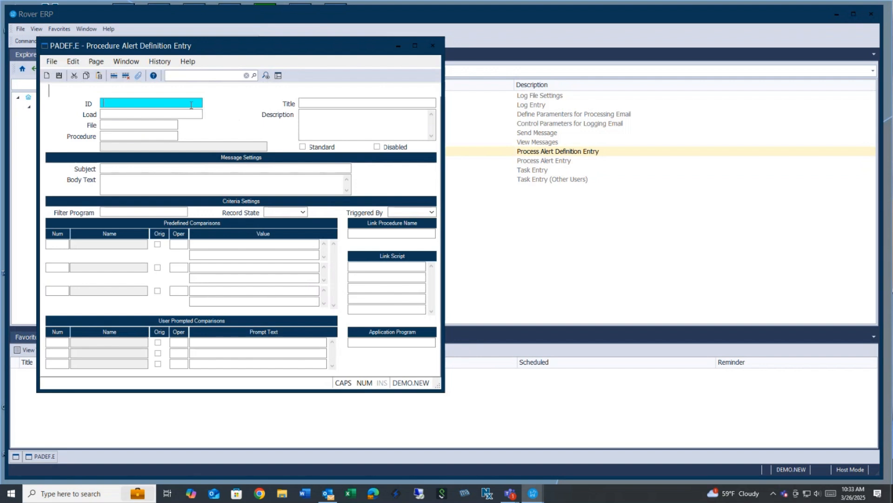
right_click(196, 103)
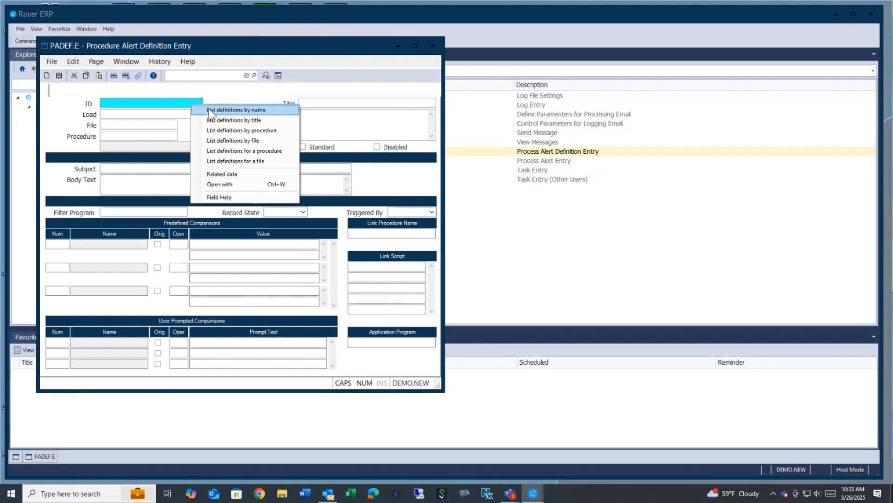
left_click(210, 111)
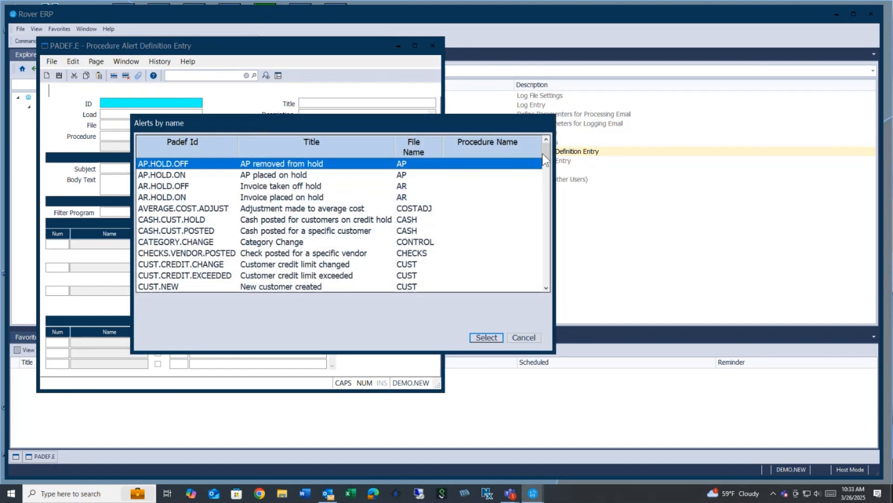
left_click_drag(545, 158, 545, 162)
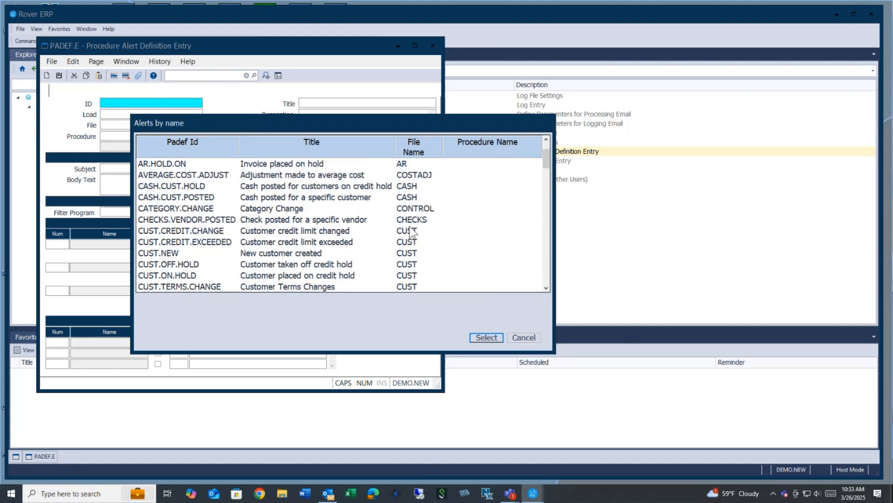
left_click(529, 335)
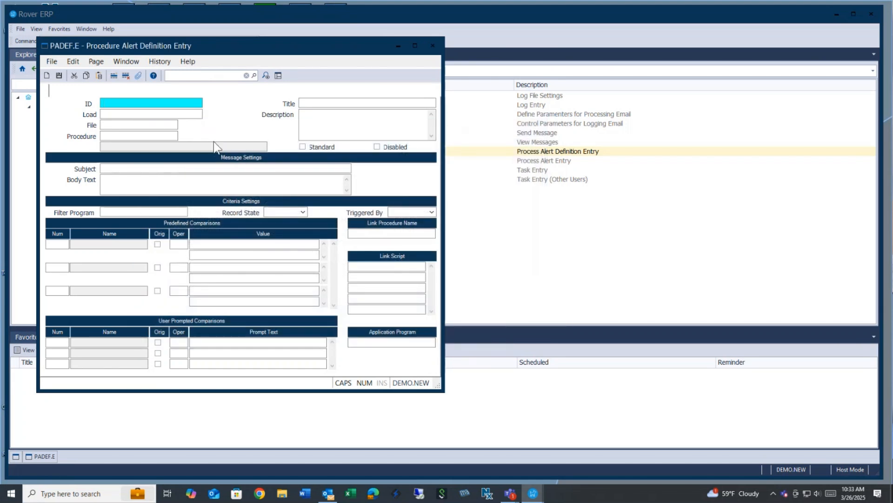
left_click(162, 116)
Pick the New customer created alert, CUST.NEW, from the Alerts by name list.
right_click(165, 113)
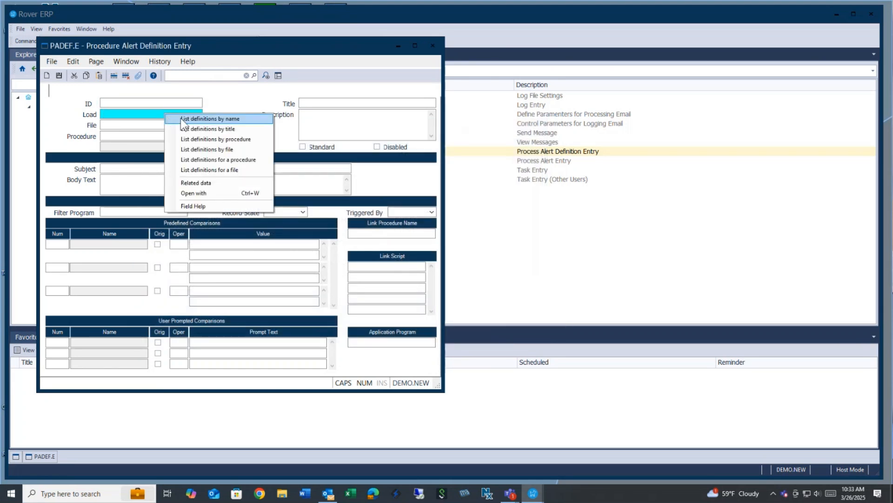
left_click(181, 118)
left_click_drag(549, 152, 548, 164)
left_click(259, 209)
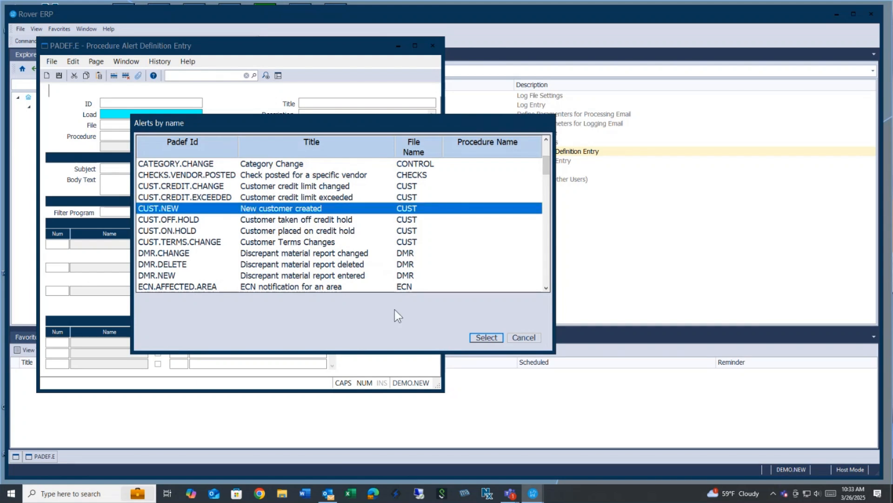
Load CUST.NEW and change its file from CUST to VENDOR.
left_click(487, 338)
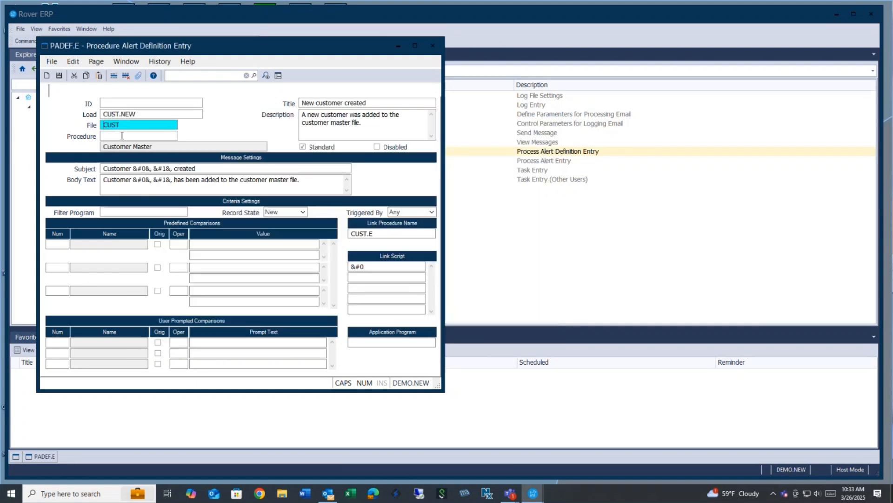
key("BackSpace")
key("BackSpace")
key("BackSpace")
key("BackSpace")
type("VENDOR")
left_click(302, 148)
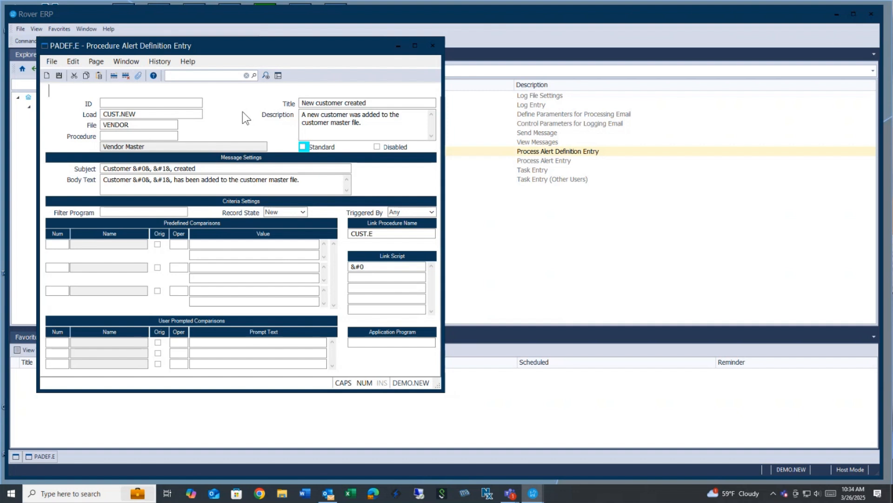
Scroll through all alert definitions listed by name without choosing one.
right_click(180, 103)
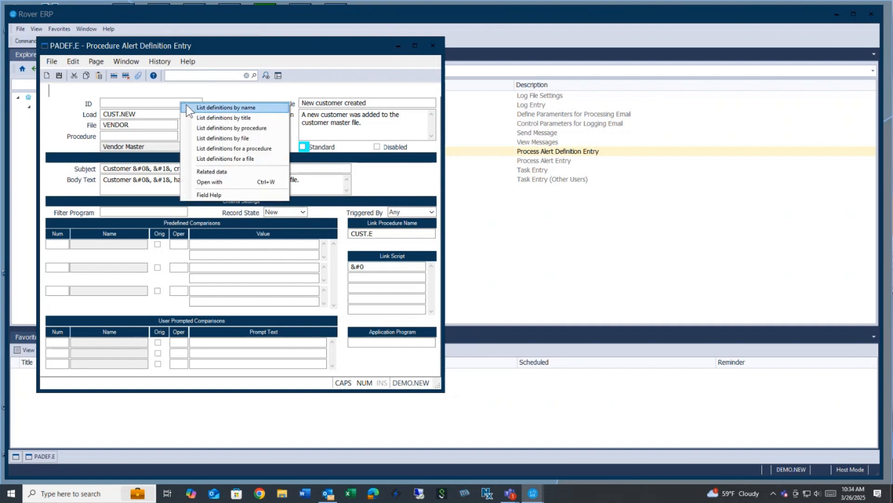
left_click(186, 104)
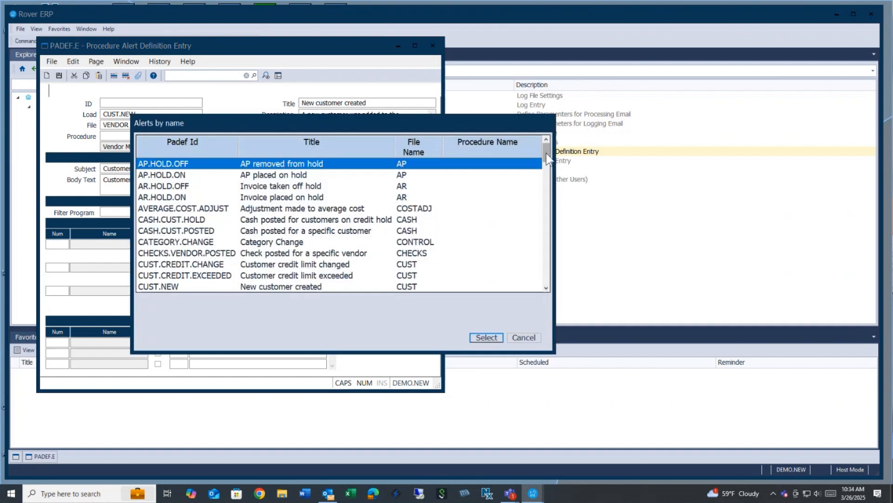
left_click_drag(548, 152, 543, 287)
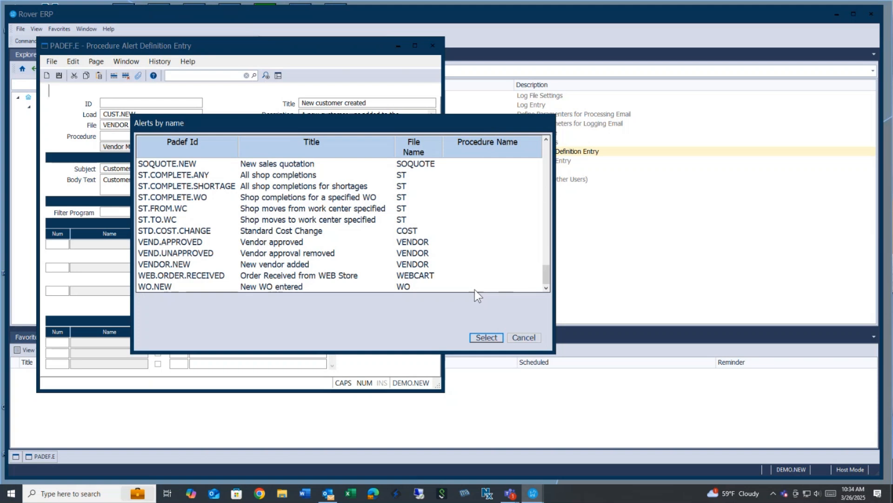
left_click(532, 336)
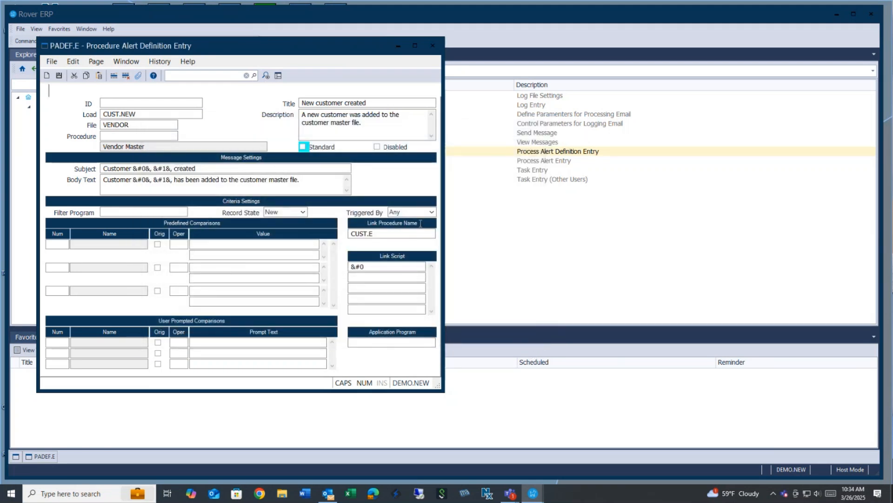
Close the alert definition form unsaved and show the Reports and Inquiry Procedures list.
left_click(432, 46)
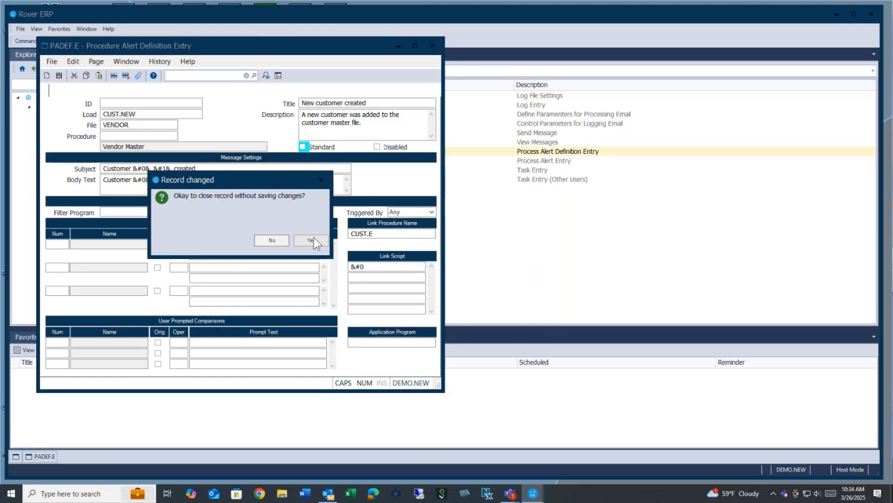
left_click(313, 237)
left_click(123, 264)
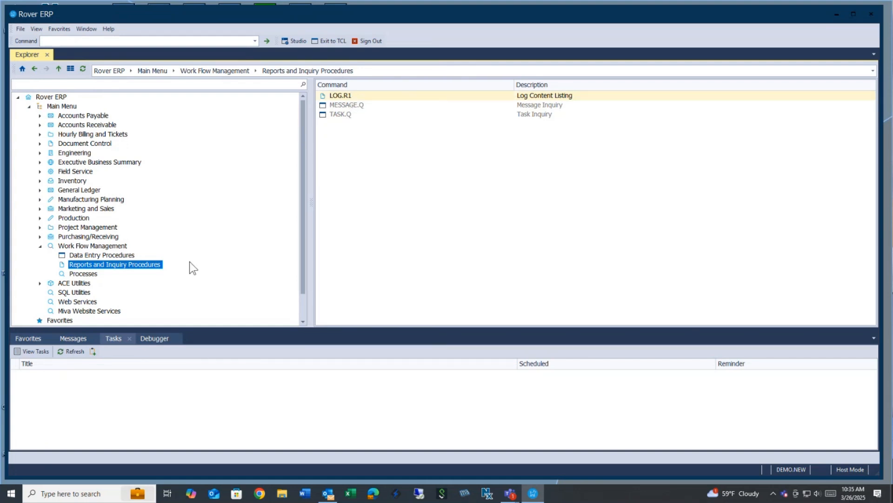
View the TASK.Q and MESSAGE.Q inquiries, then leave the lower panel on a refreshed Messages list.
left_click(29, 352)
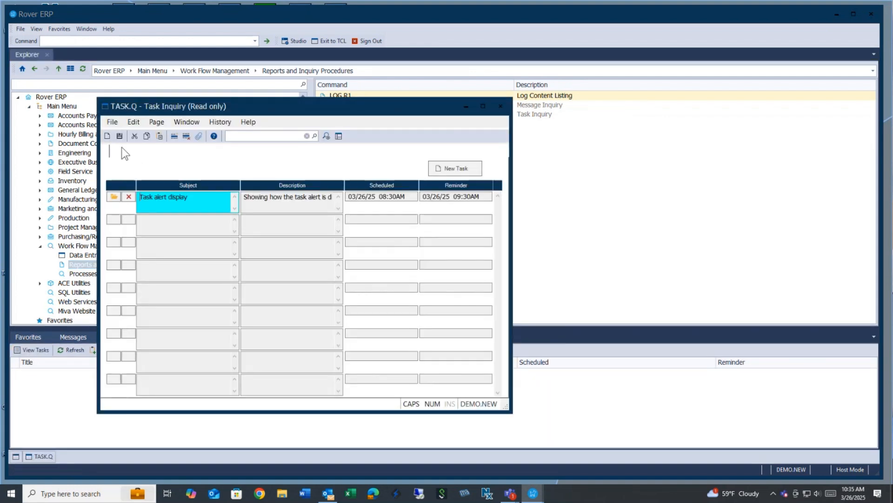
left_click(500, 106)
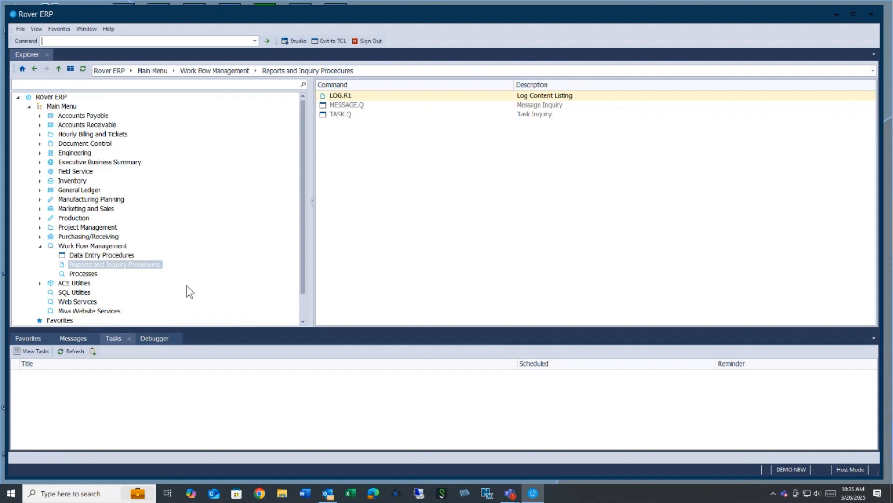
left_click(62, 338)
left_click(17, 351)
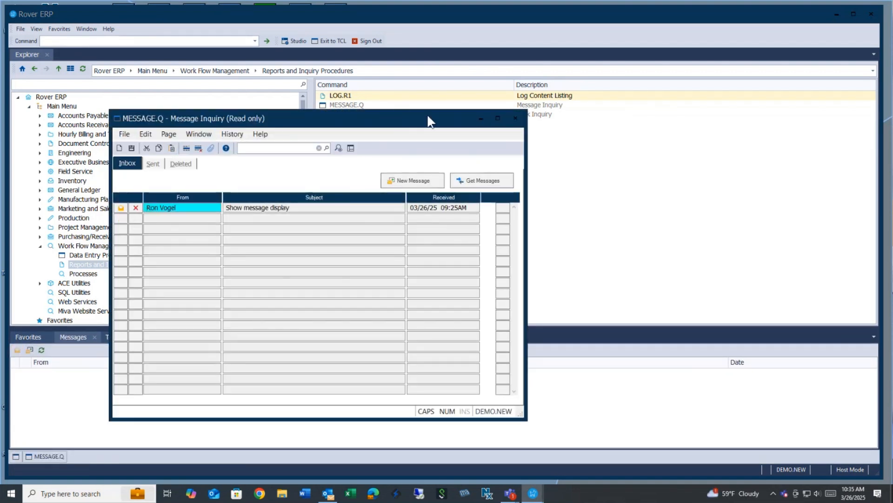
left_click(515, 119)
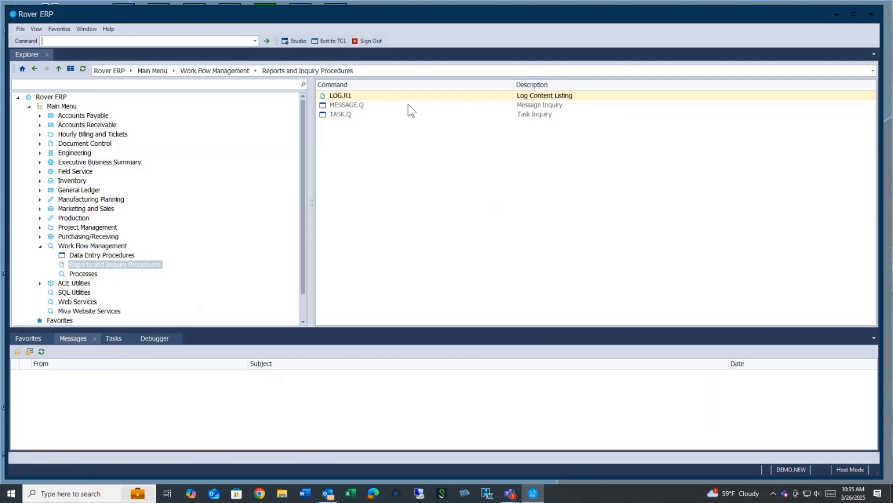
left_click(41, 352)
double_click(352, 95)
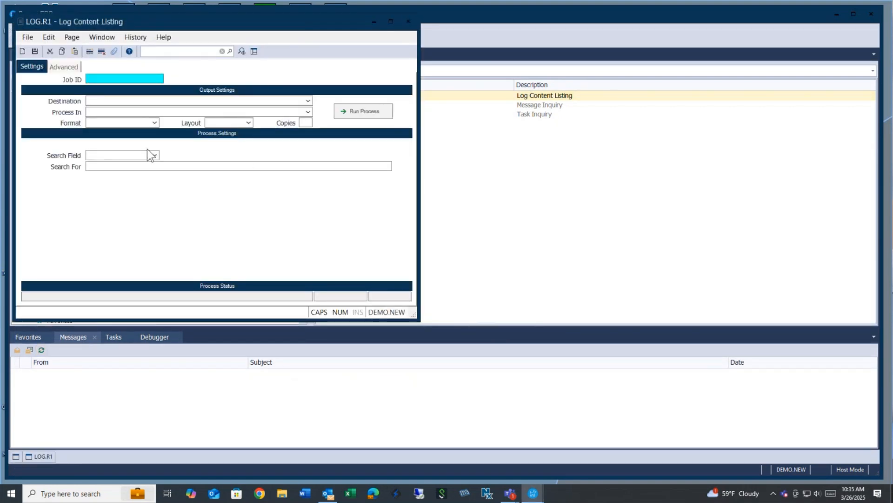
left_click(154, 155)
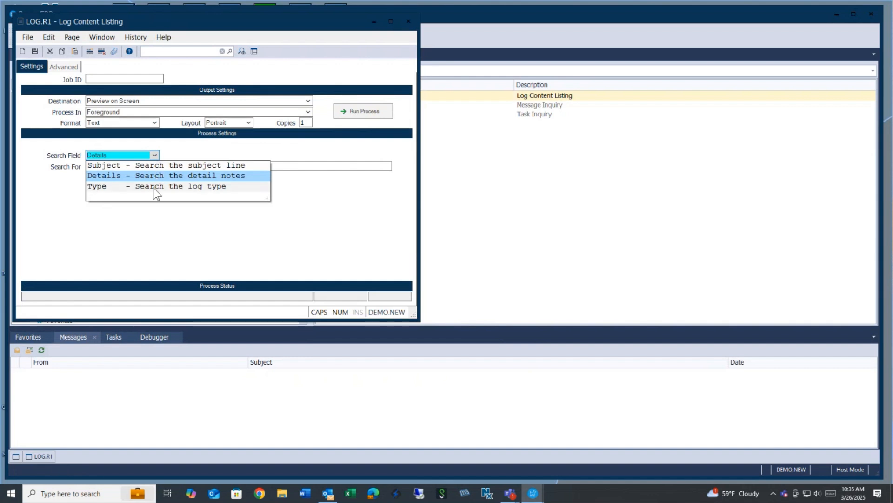
left_click(304, 168)
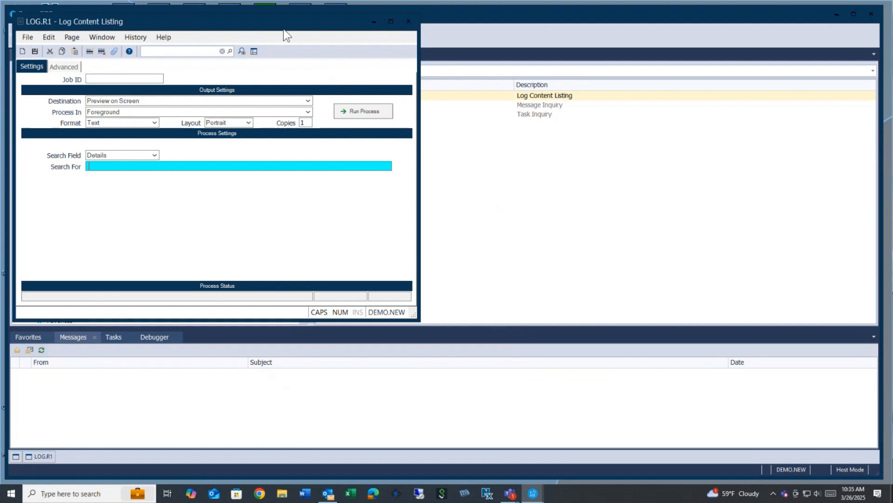
left_click_drag(231, 27, 269, 48)
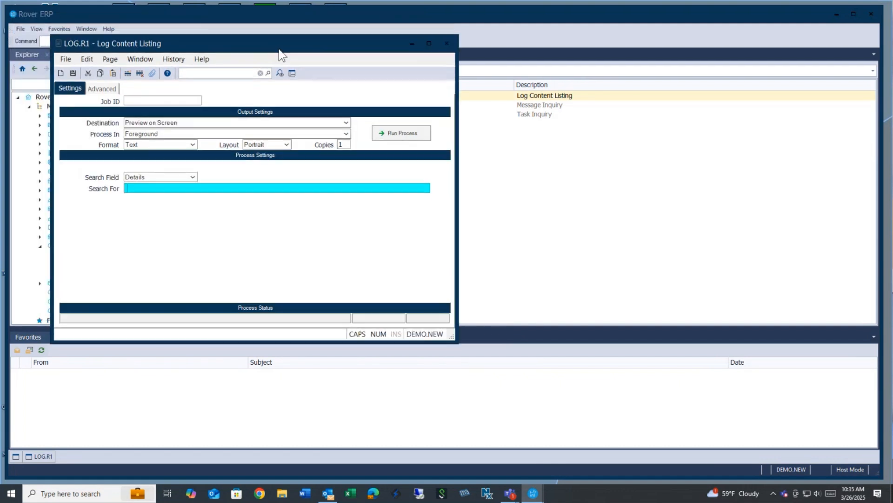
left_click(446, 46)
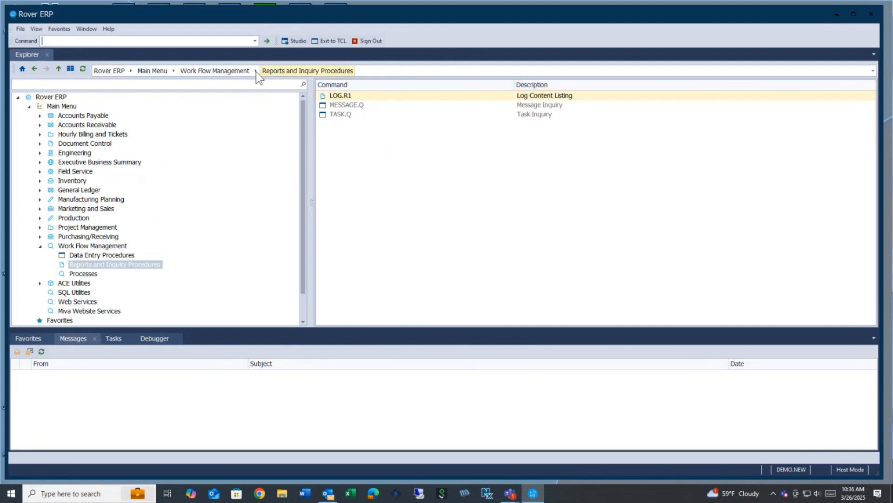
left_click(112, 28)
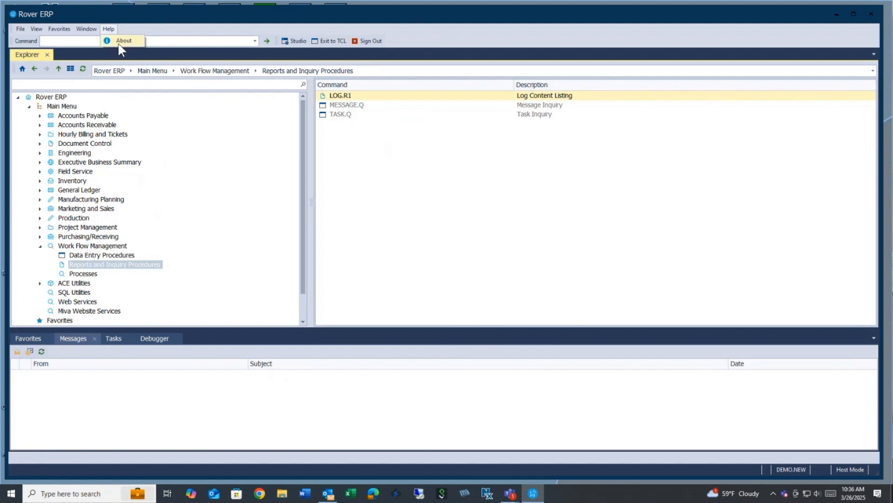
left_click(123, 40)
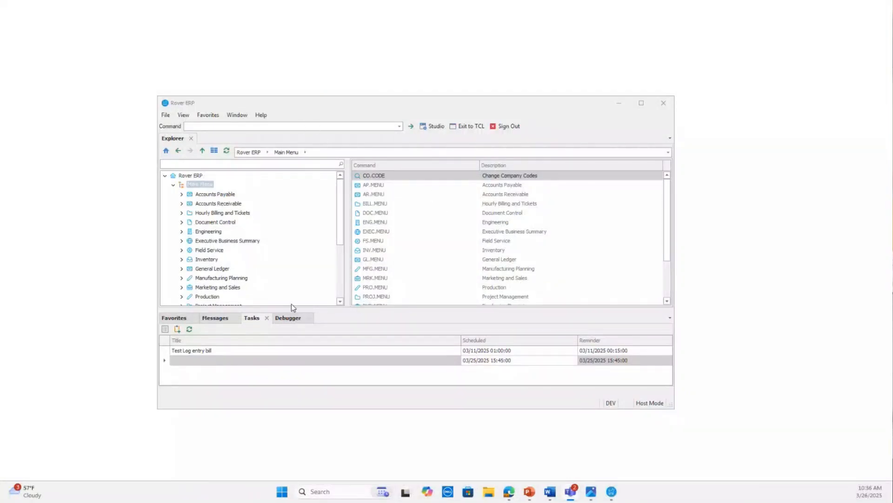
left_click(226, 318)
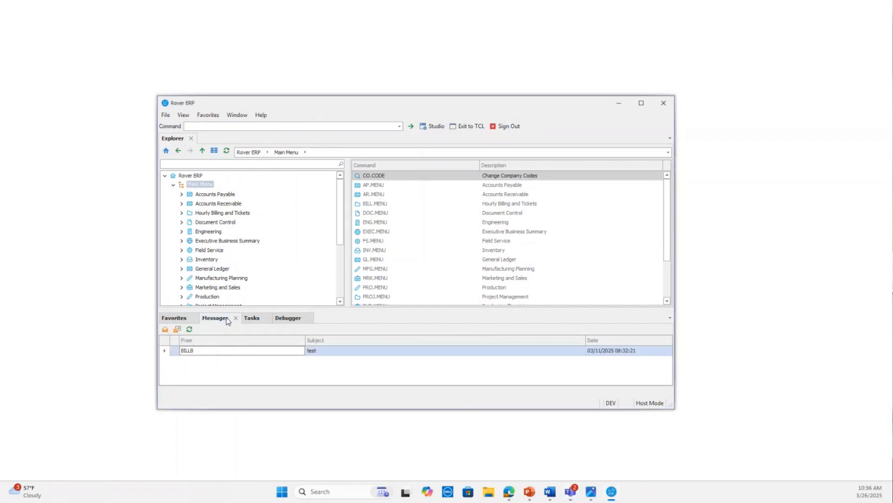
left_click(254, 319)
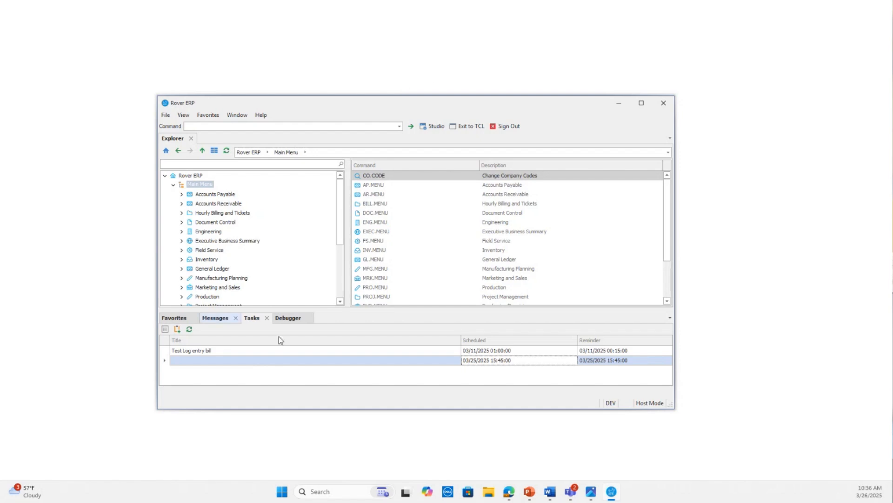
left_click(485, 16)
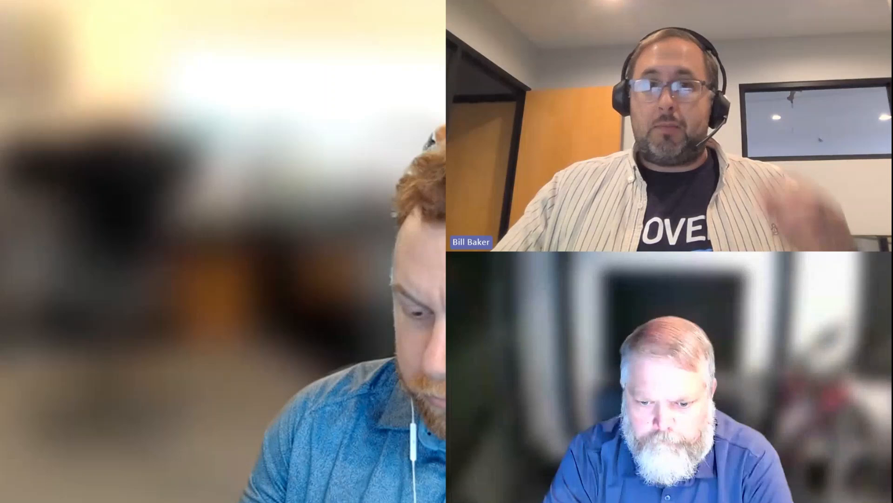